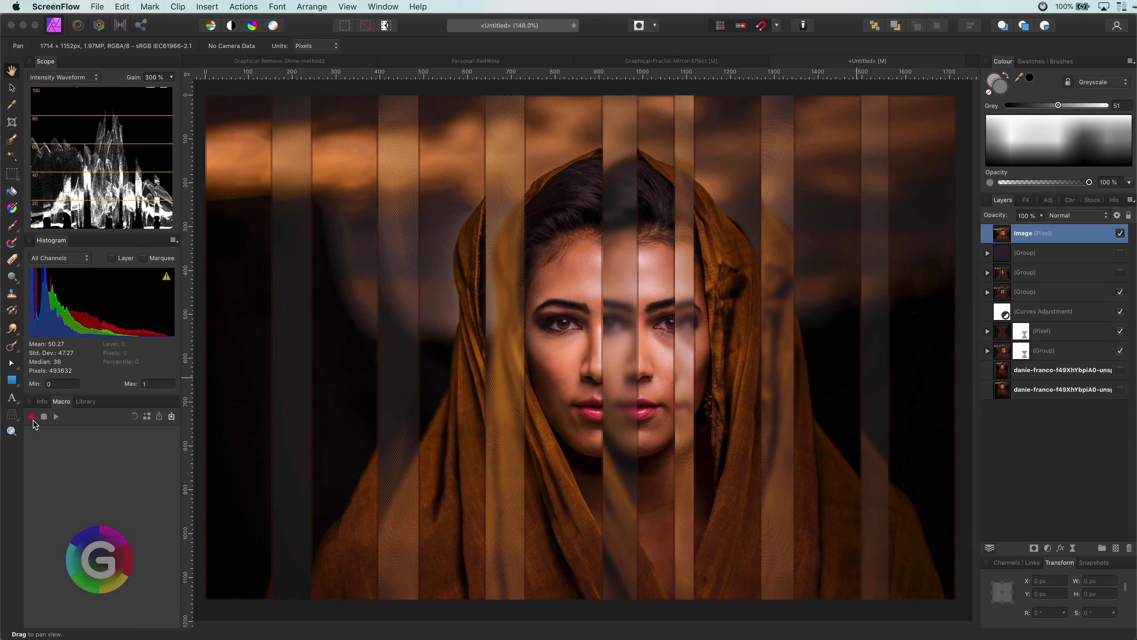
- Begin recording a macro with the Macro panel's Record button, dismissing the Studio menu
{"action": "left_click", "coordinate": [31, 417]}
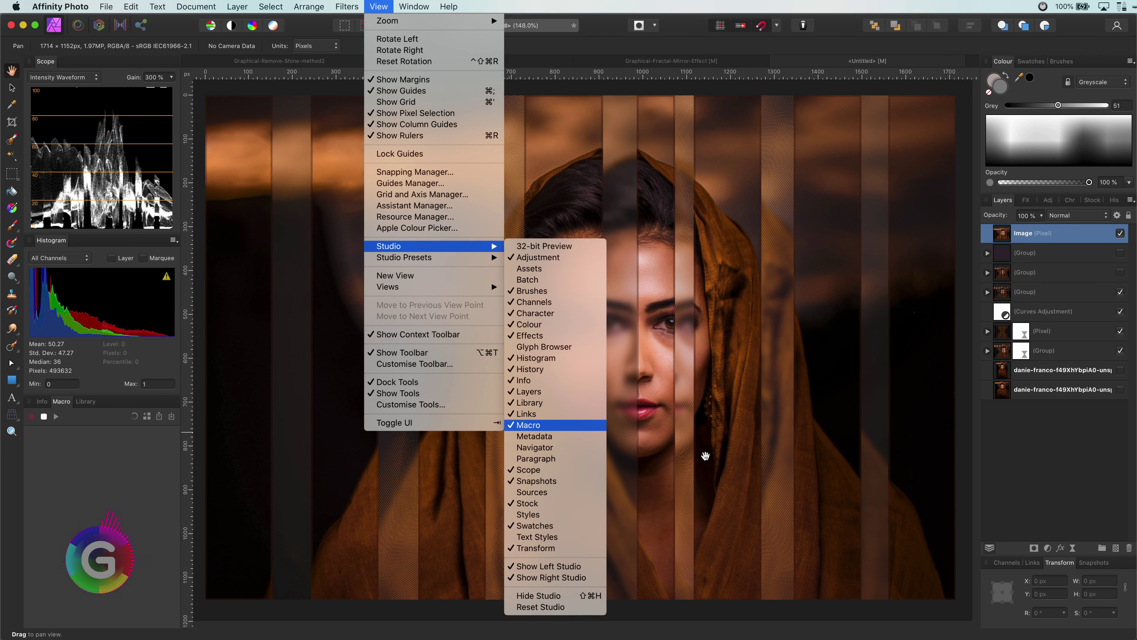
{"action": "key", "text": "Escape"}
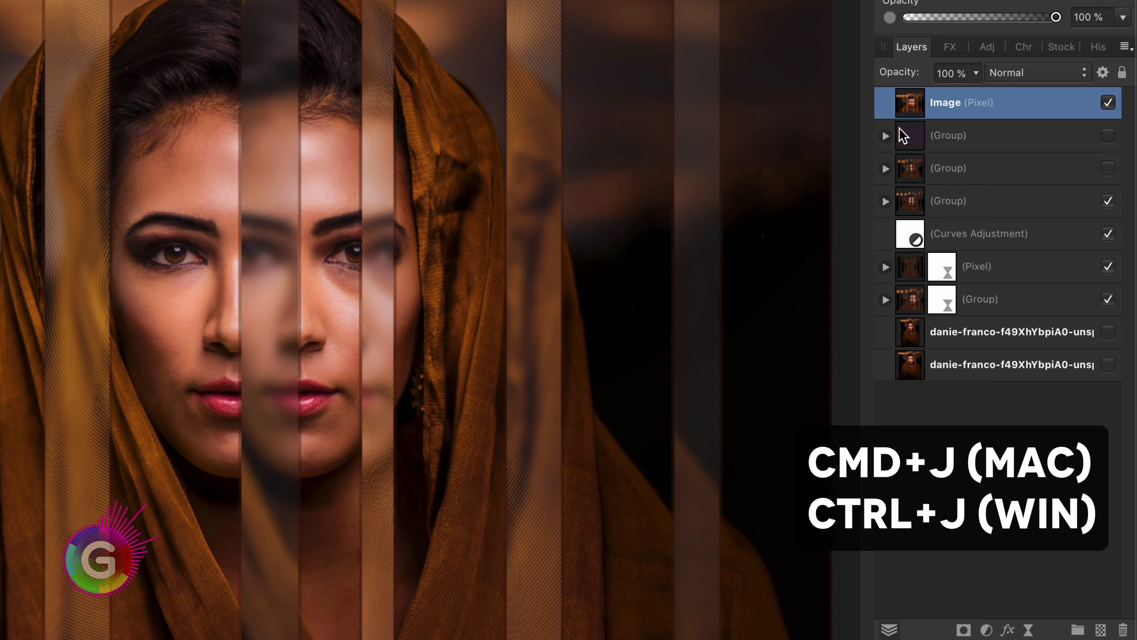
- Duplicate the Image layer to get four copies, then move the top copy down one place
{"action": "key", "text": "ctrl+j"}
{"action": "key", "text": "ctrl+j"}
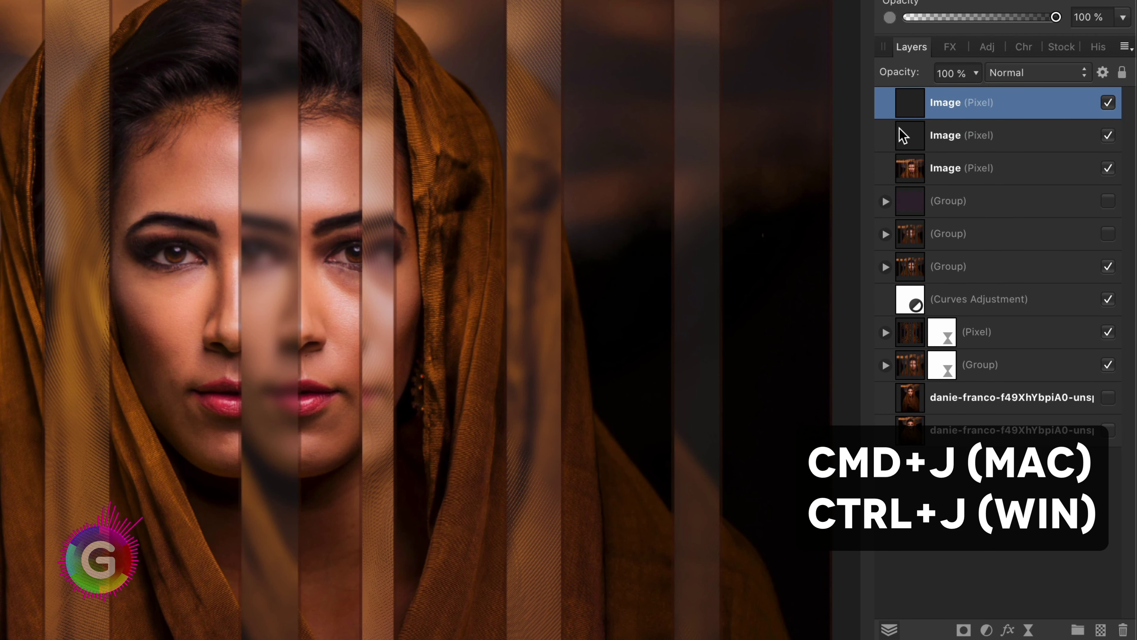
{"action": "key", "text": "ctrl+j"}
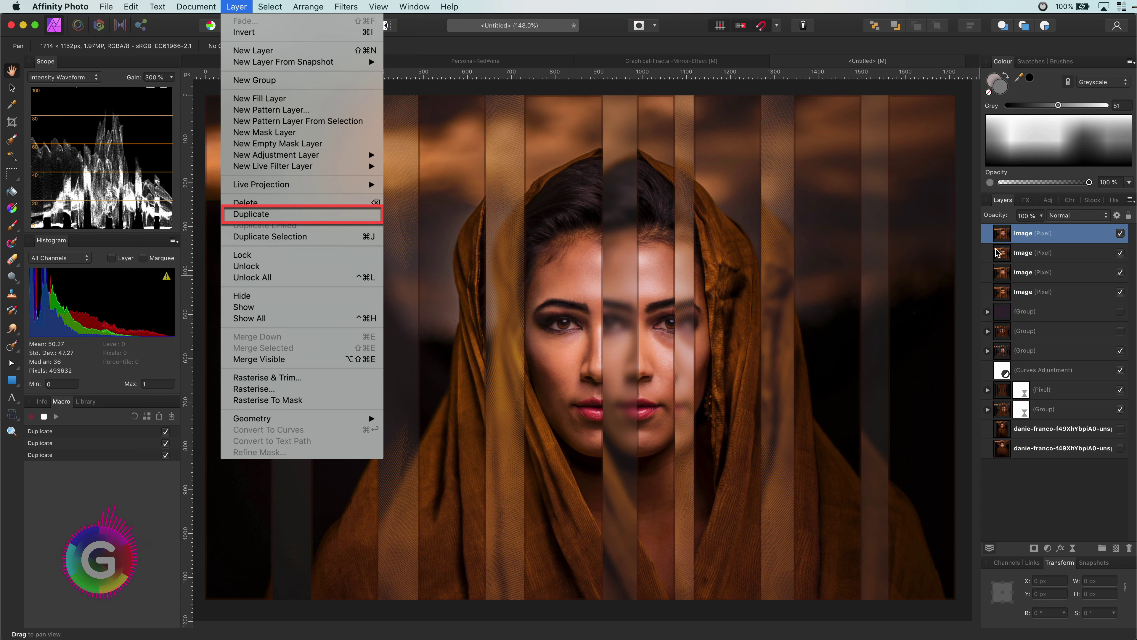
{"action": "right_click", "coordinate": [998, 253]}
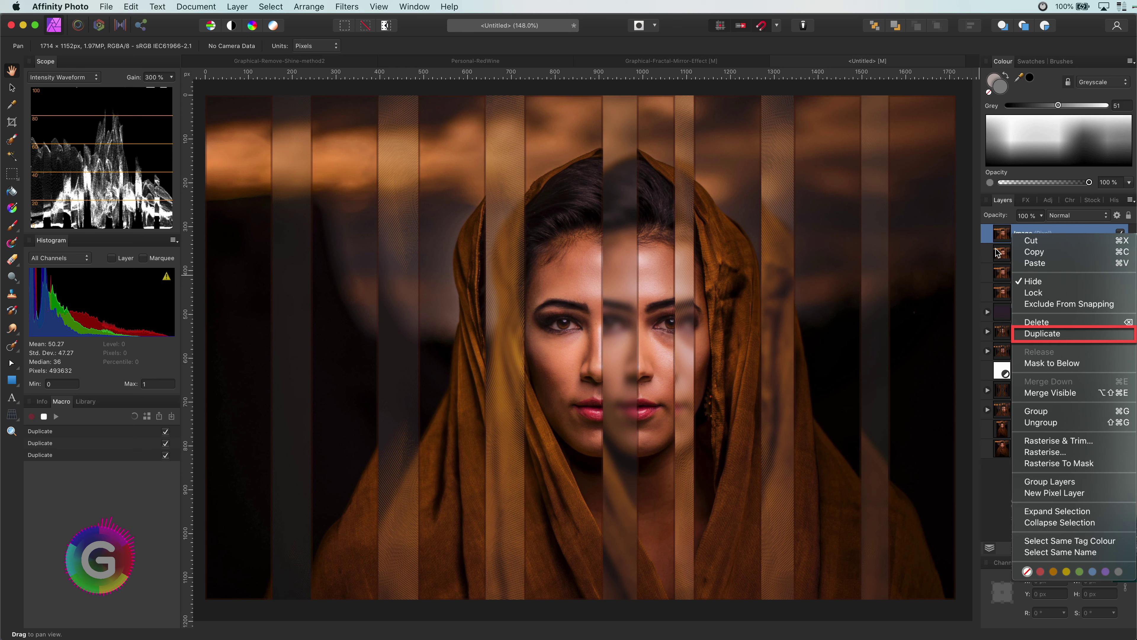
{"action": "key", "text": "Escape"}
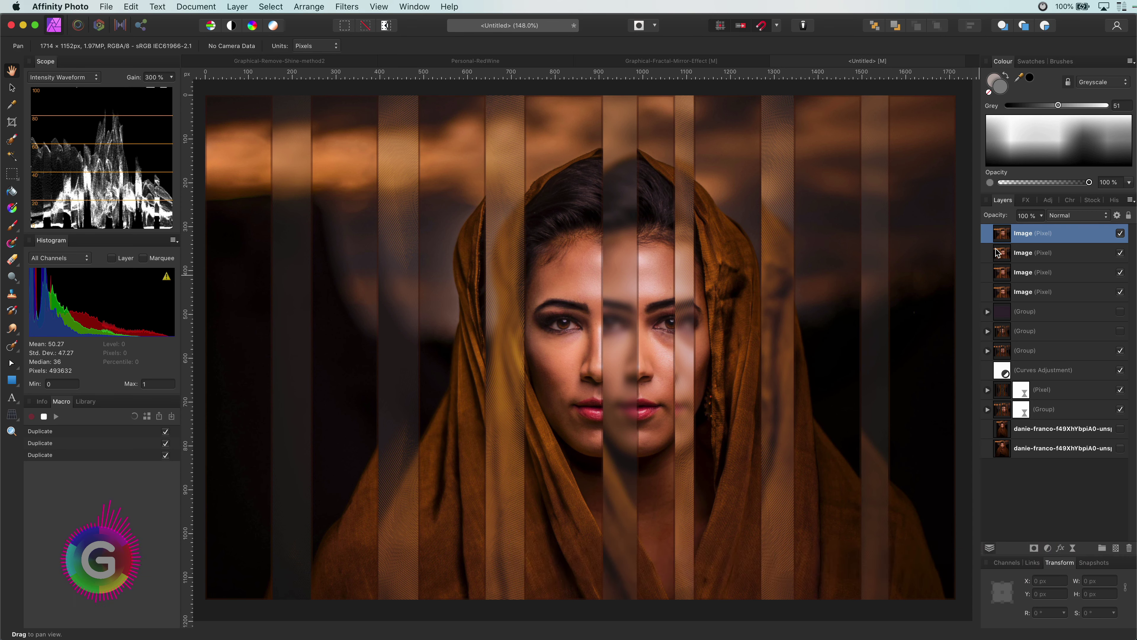
{"action": "key", "text": "super+bracketleft"}
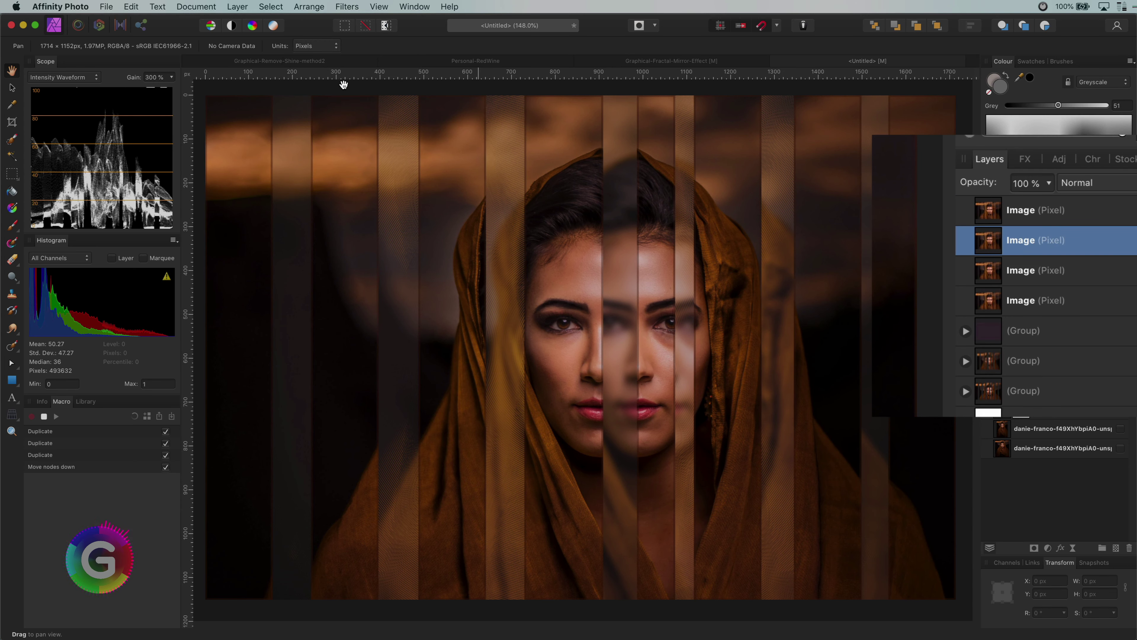
- Move the top Image layer down a second place with Cmd+[
{"action": "key", "text": "super+bracketleft"}
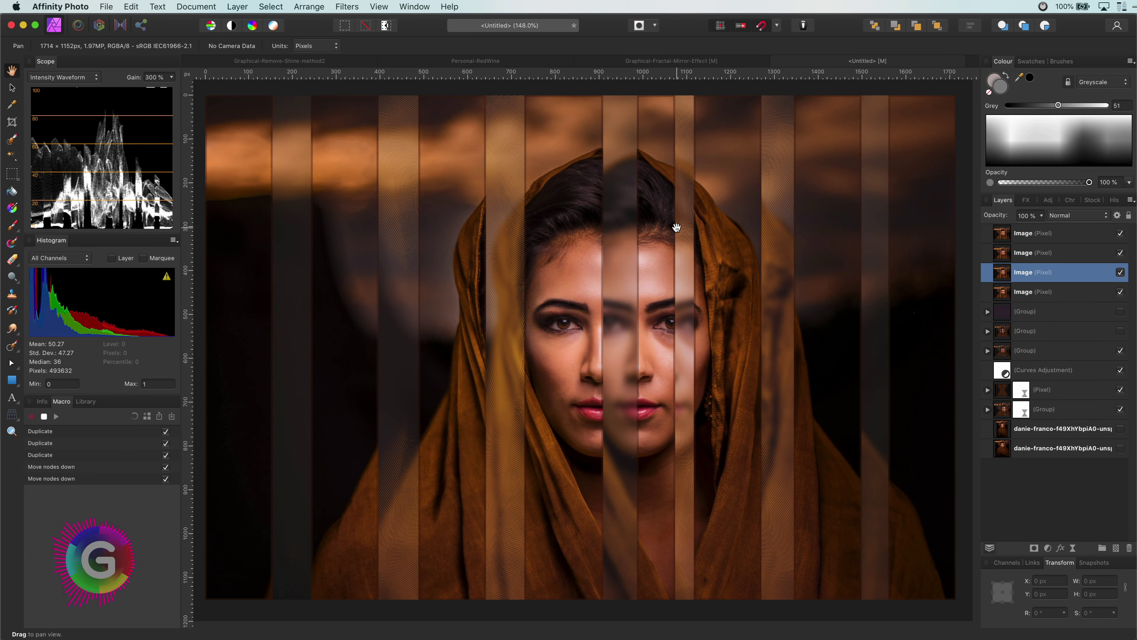
- Add a Curves adjustment above the Image layer
{"action": "left_click", "coordinate": [1050, 549]}
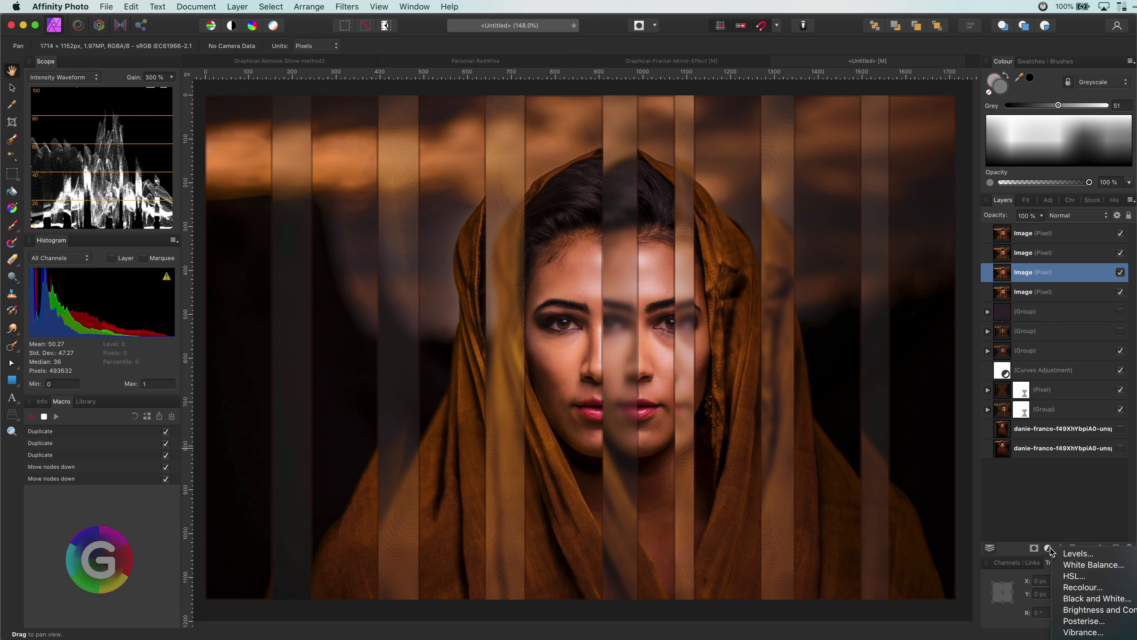
{"action": "left_click", "coordinate": [1091, 588]}
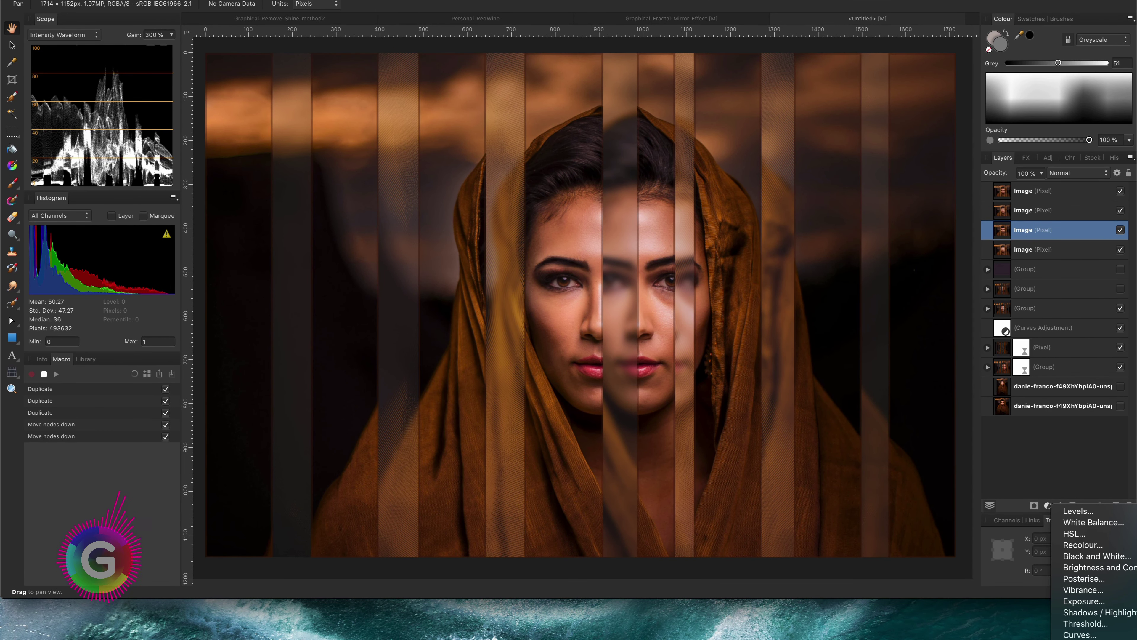
{"action": "left_click", "coordinate": [1095, 636]}
- Pull the Green and Blue curves' top points down to zero, leaving only red
{"action": "left_click", "coordinate": [848, 529]}
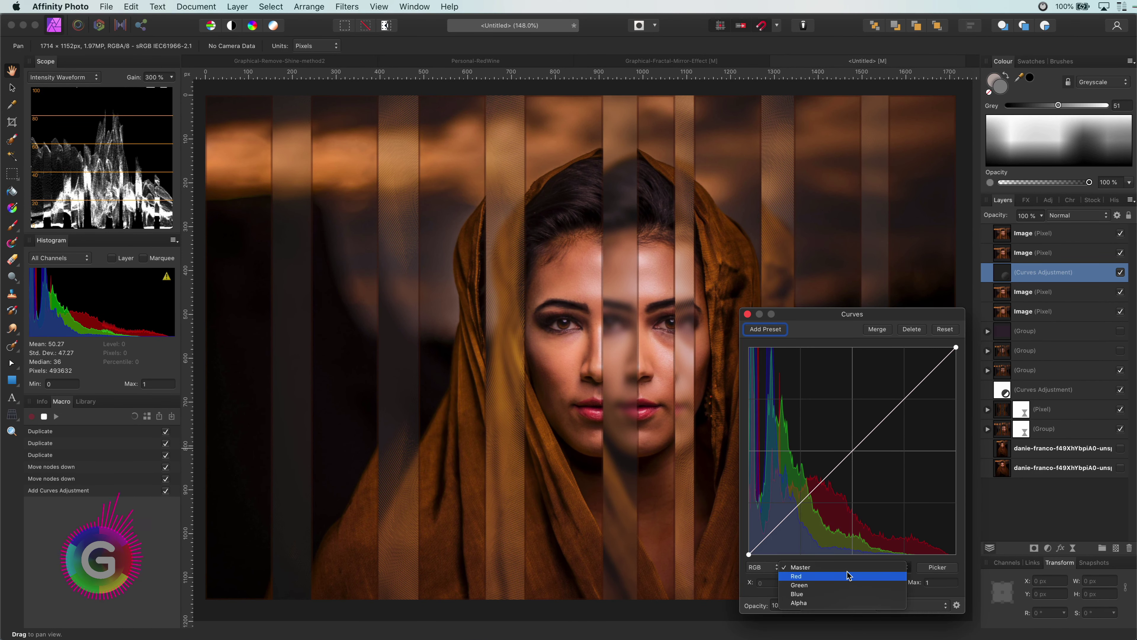
{"action": "left_click", "coordinate": [848, 584]}
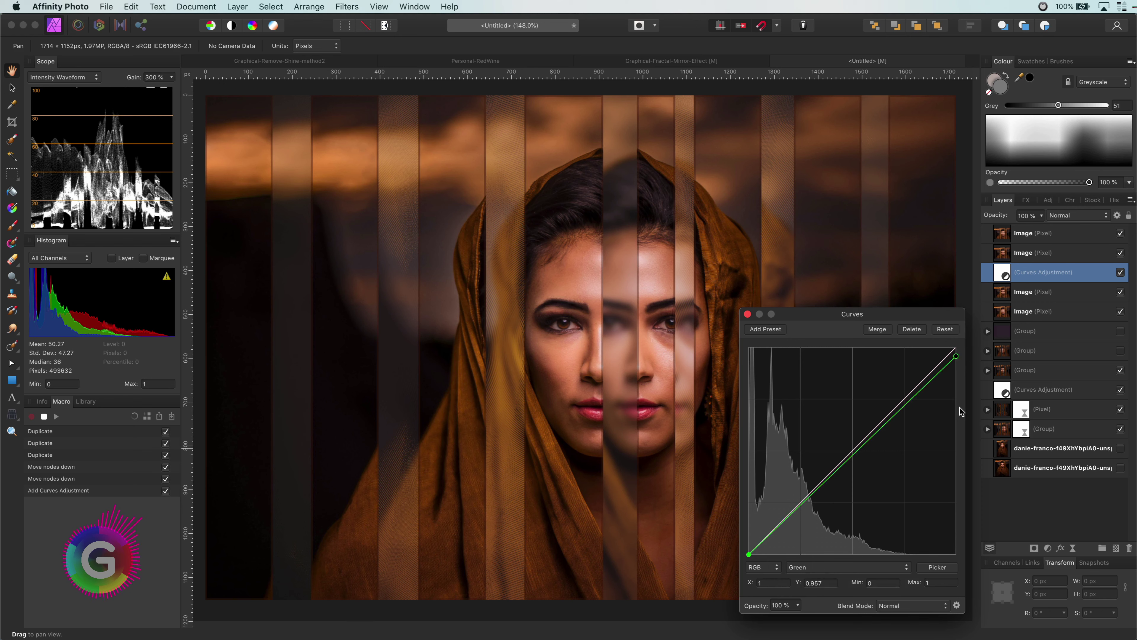
{"action": "left_click_drag", "start_coordinate": [962, 411], "coordinate": [957, 554]}
{"action": "left_click", "coordinate": [847, 567]}
{"action": "left_click", "coordinate": [848, 577]}
{"action": "left_click_drag", "start_coordinate": [956, 355], "coordinate": [956, 554]}
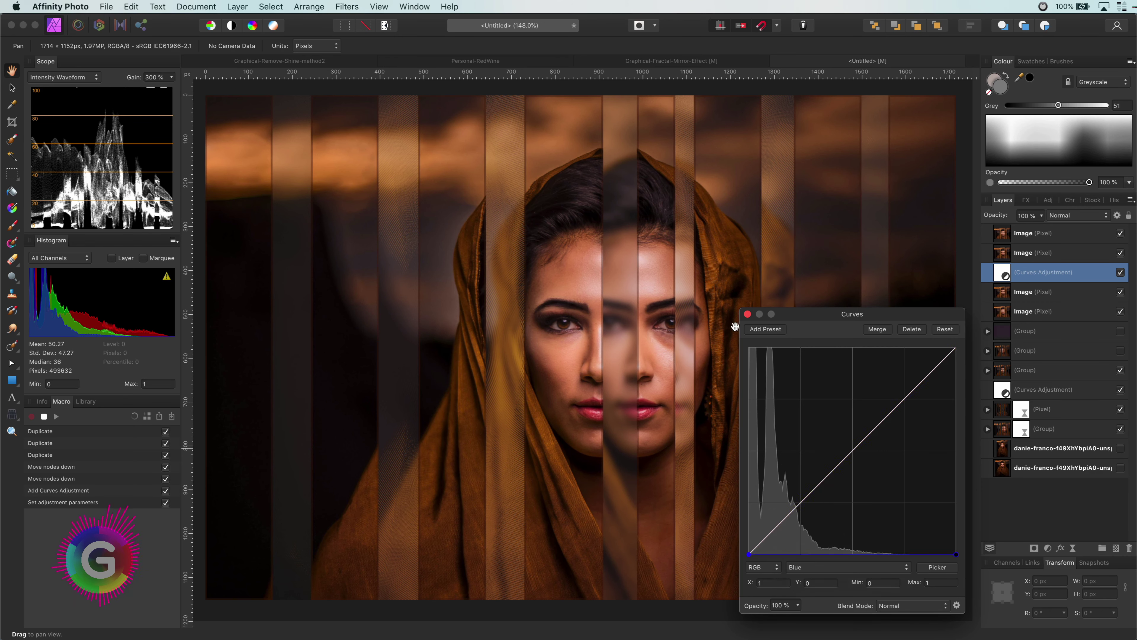
{"action": "left_click", "coordinate": [748, 314]}
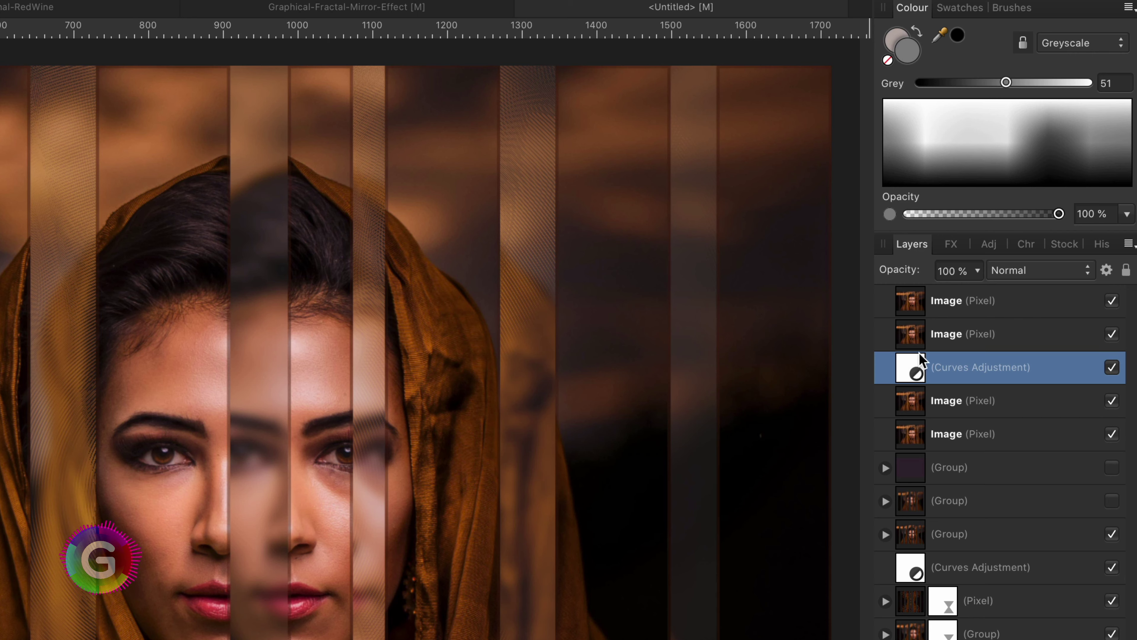
- Try dragging Curves into the Image layer, dismiss the Cannot record Move notice, and open Arrange
{"action": "left_click_drag", "start_coordinate": [914, 362], "coordinate": [947, 414]}
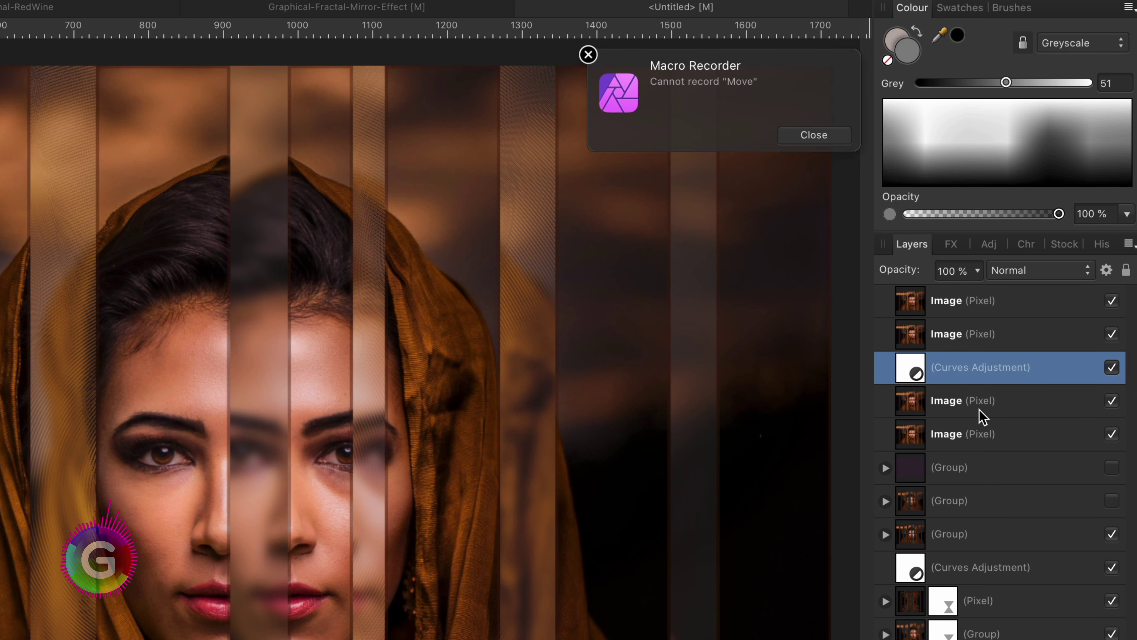
{"action": "left_click", "coordinate": [814, 135]}
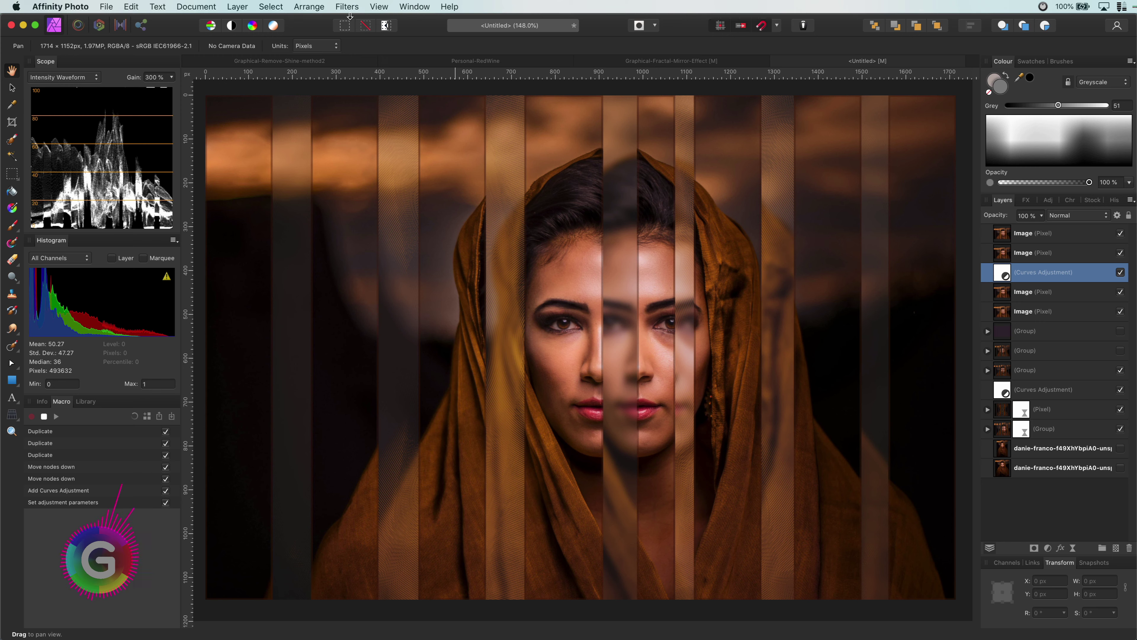
{"action": "left_click", "coordinate": [309, 7]}
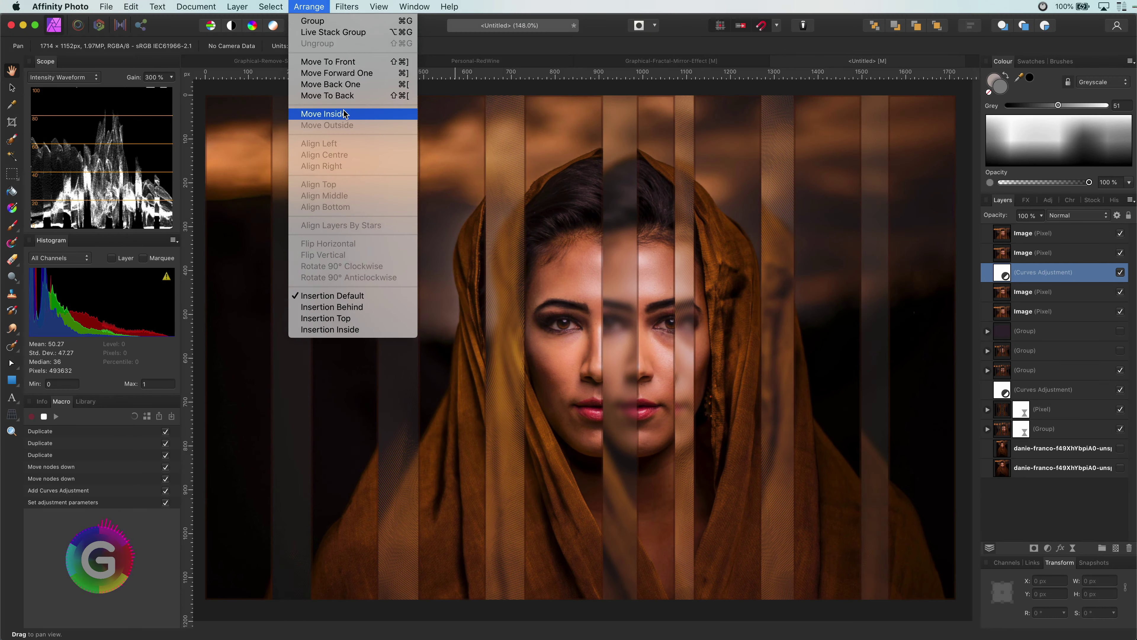
- Nest the Curves adjustment inside the Image layer below with Move Inside (Cmd+Alt+I)
{"action": "left_click", "coordinate": [344, 113]}
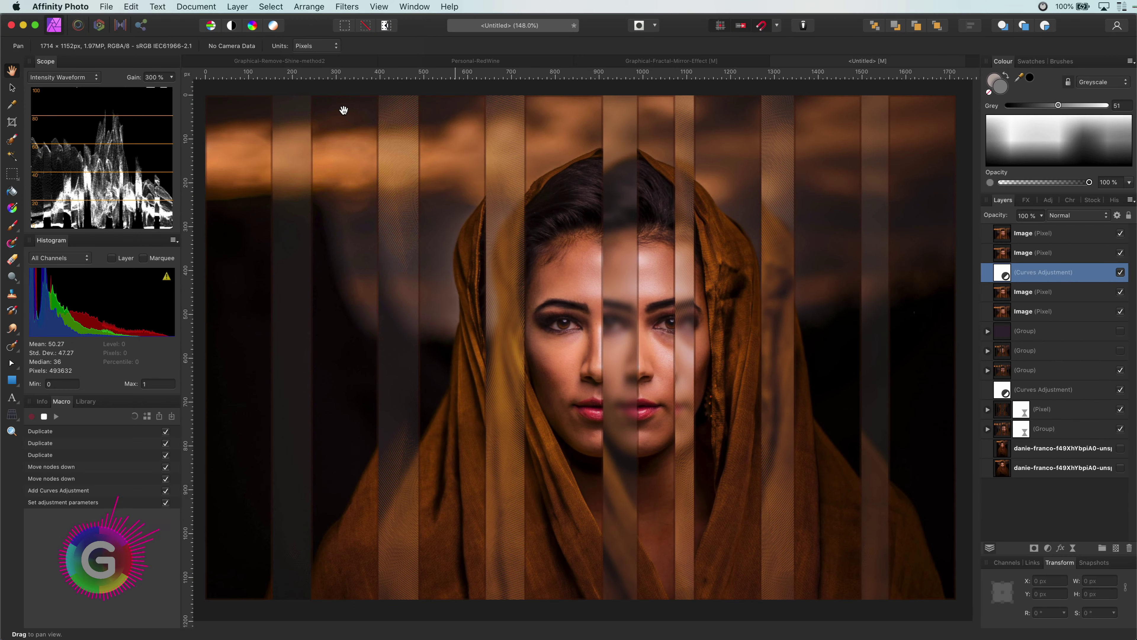
{"action": "key", "text": "super+alt+i"}
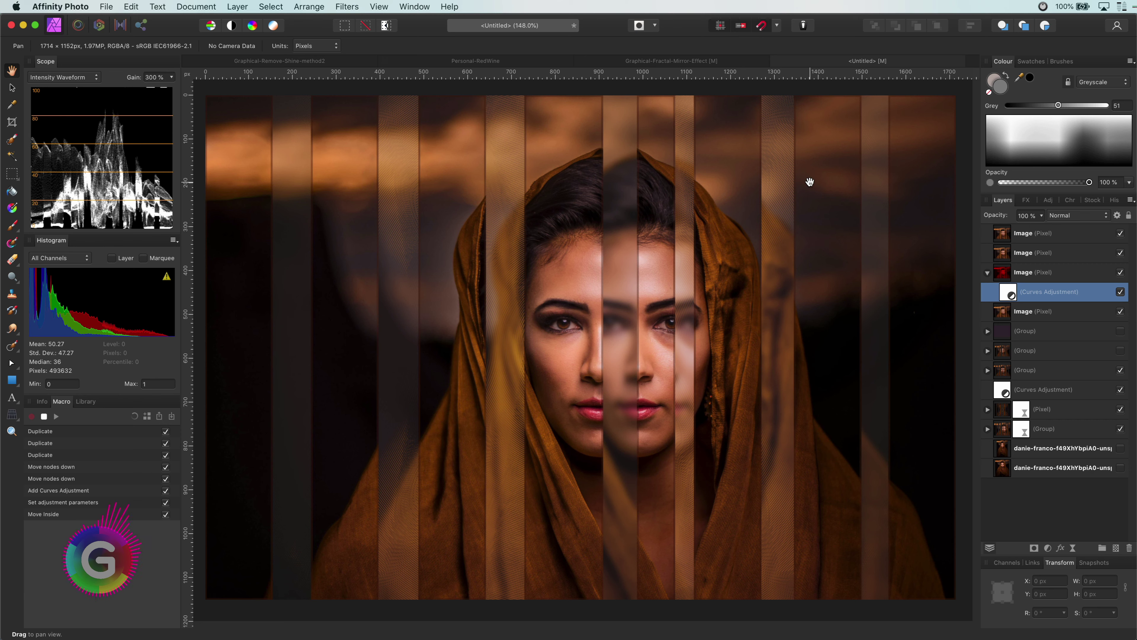
- Record selecting the parent Image layer, then the Image layer one above current
{"action": "left_click", "coordinate": [1017, 275]}
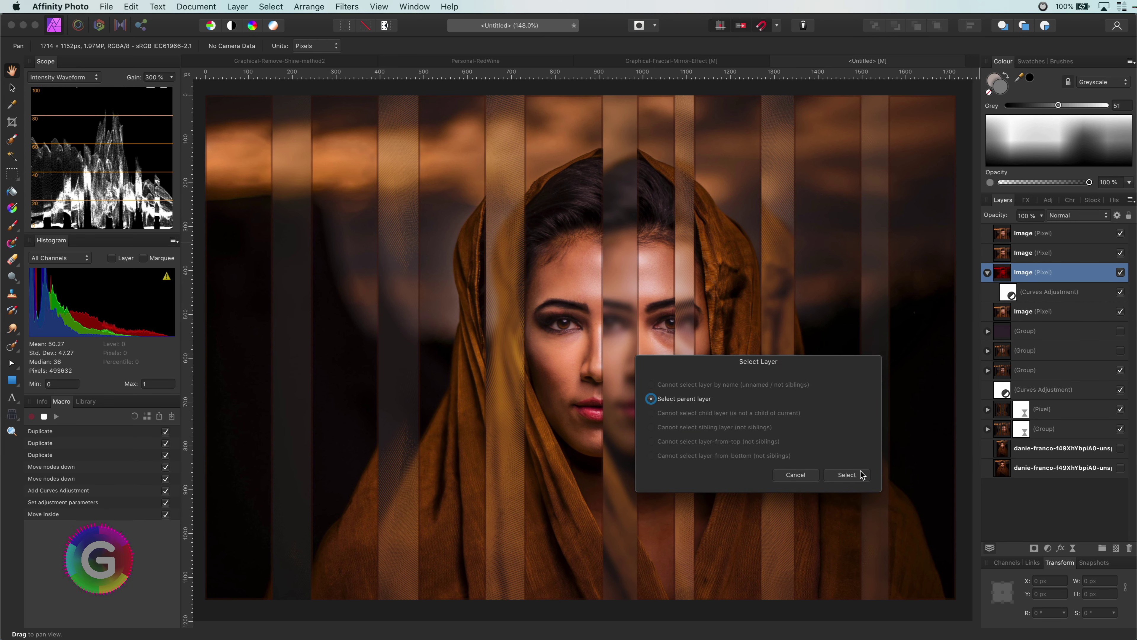
{"action": "left_click", "coordinate": [852, 475]}
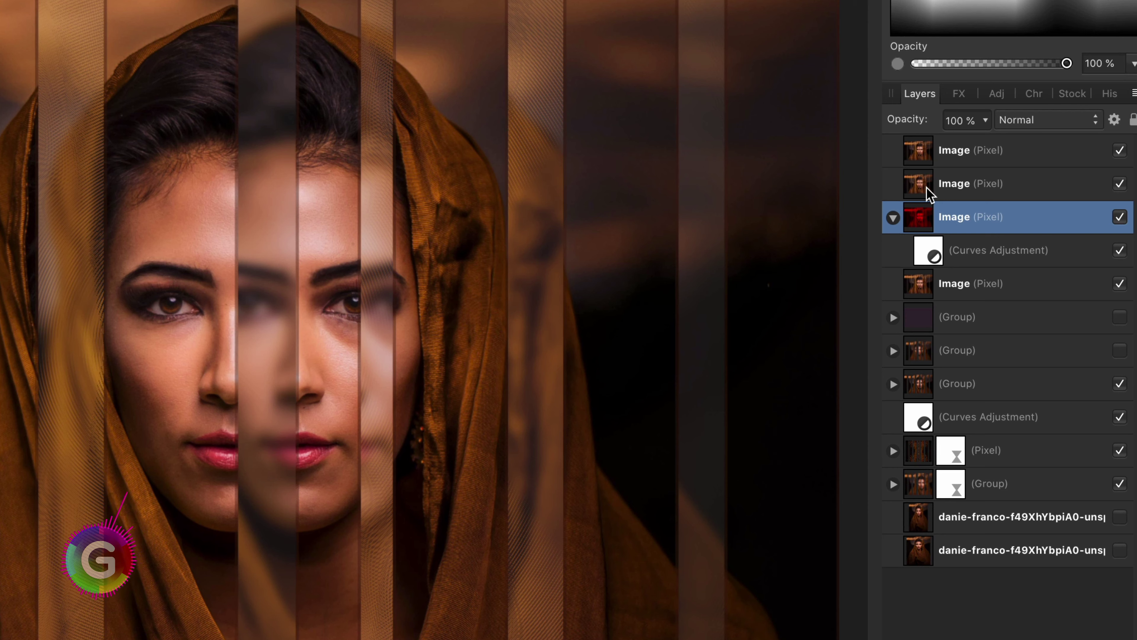
{"action": "left_click", "coordinate": [929, 194]}
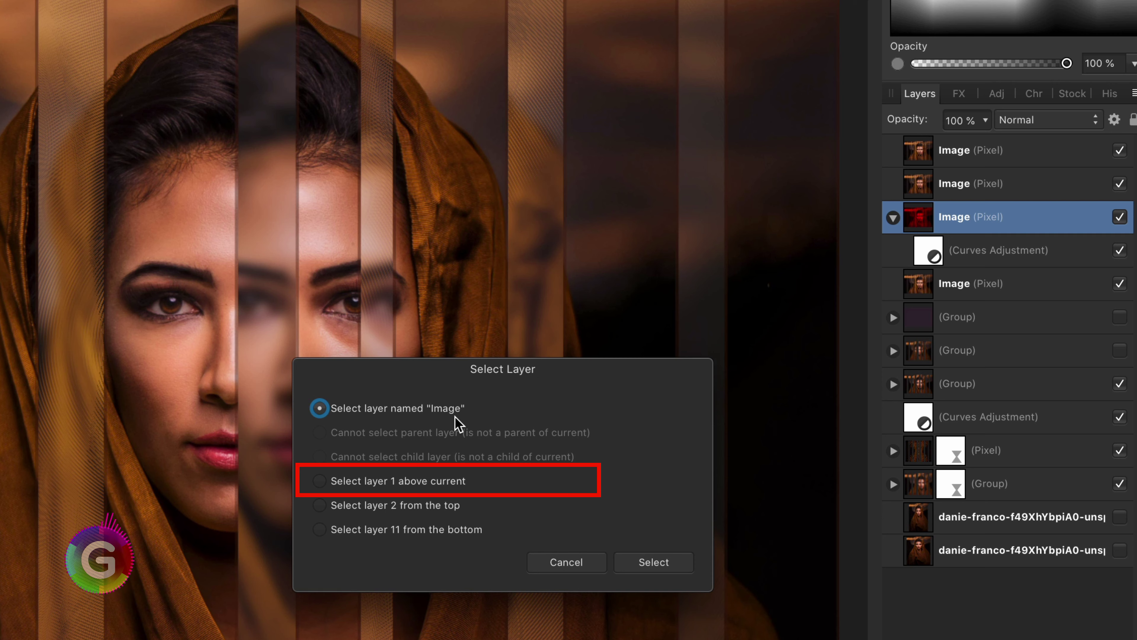
{"action": "left_click", "coordinate": [420, 484]}
{"action": "left_click", "coordinate": [651, 563]}
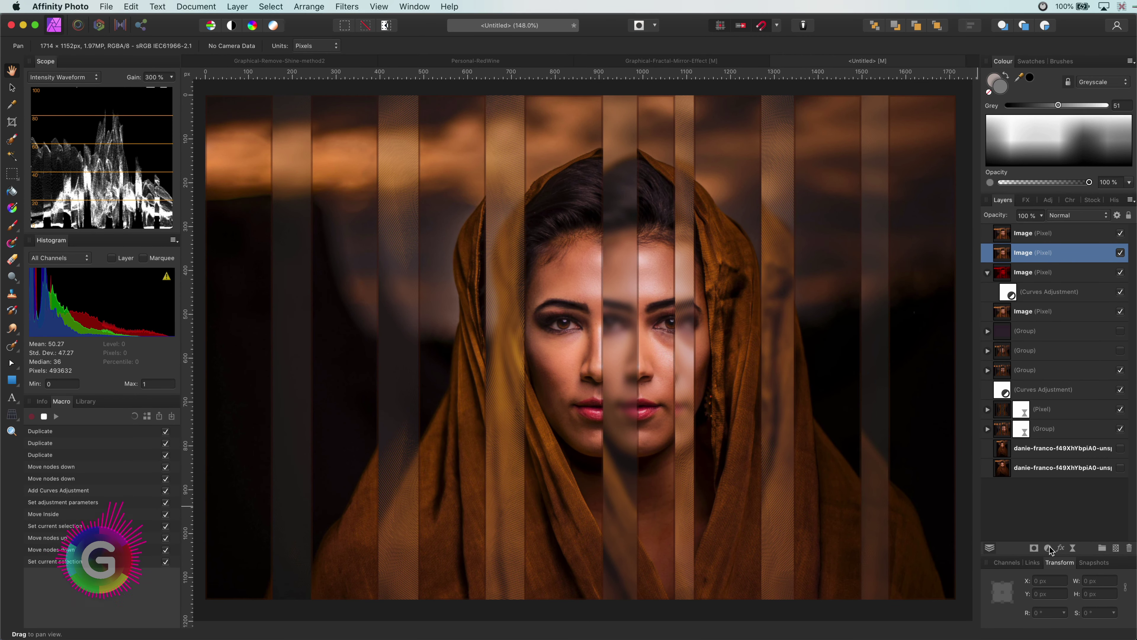
- Add a Channel Mixer adjustment and nest it inside the second Image layer via Arrange > Move Inside
{"action": "left_click", "coordinate": [1049, 547]}
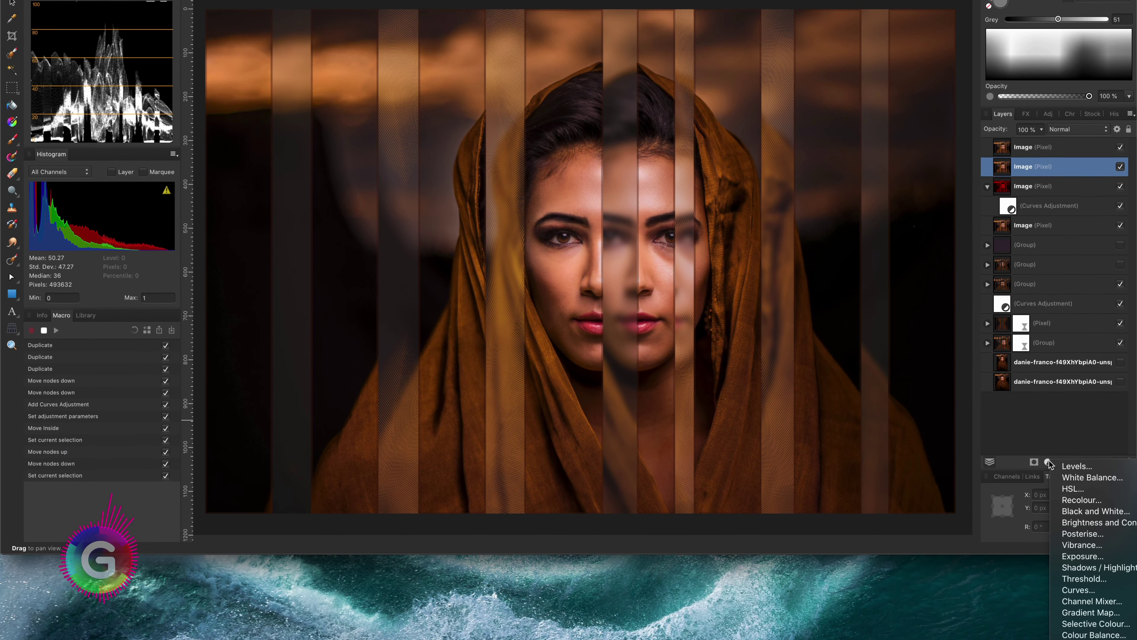
{"action": "left_click", "coordinate": [1092, 601]}
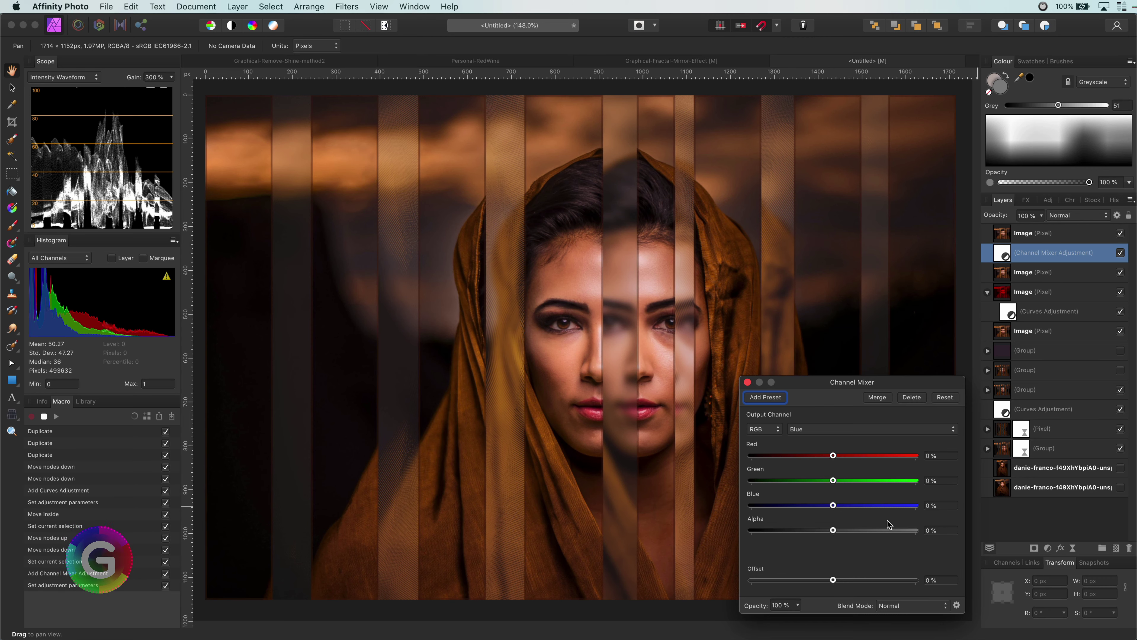
{"action": "left_click", "coordinate": [748, 382]}
{"action": "left_click", "coordinate": [309, 6]}
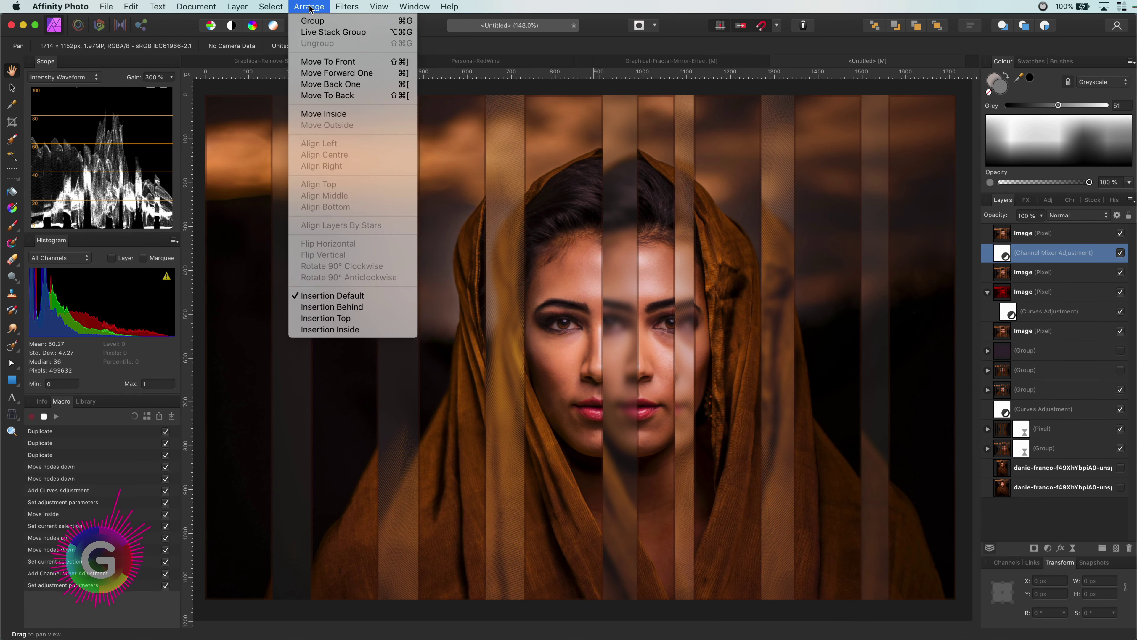
{"action": "left_click", "coordinate": [75, 151]}
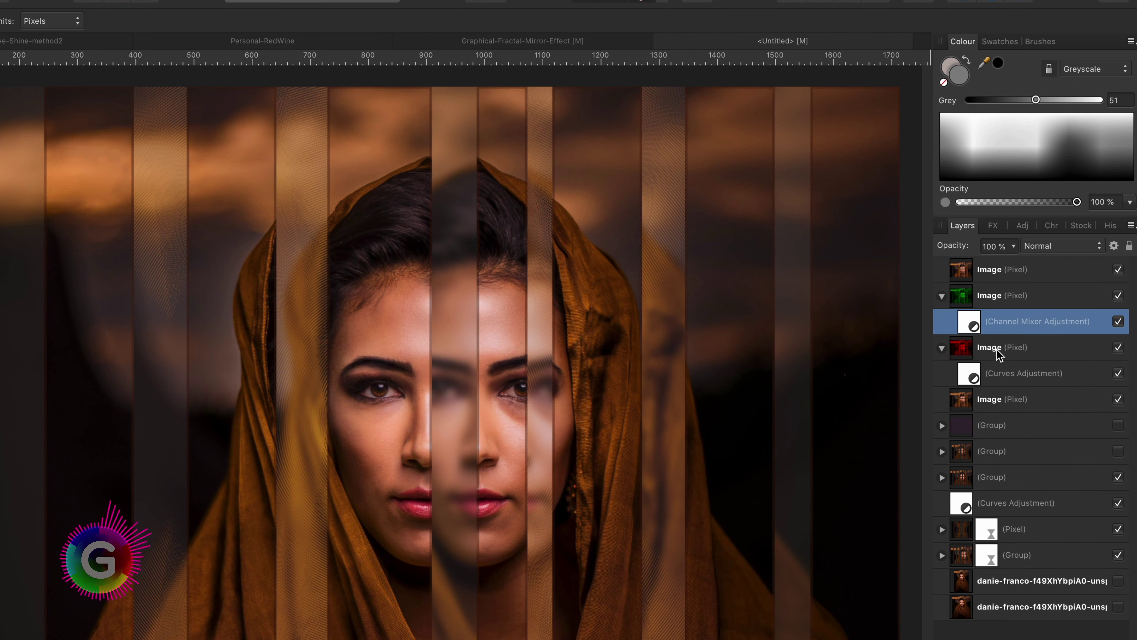
- Record selecting the parent layer, then the red-tinted layer as one below current
{"action": "left_click", "coordinate": [997, 351]}
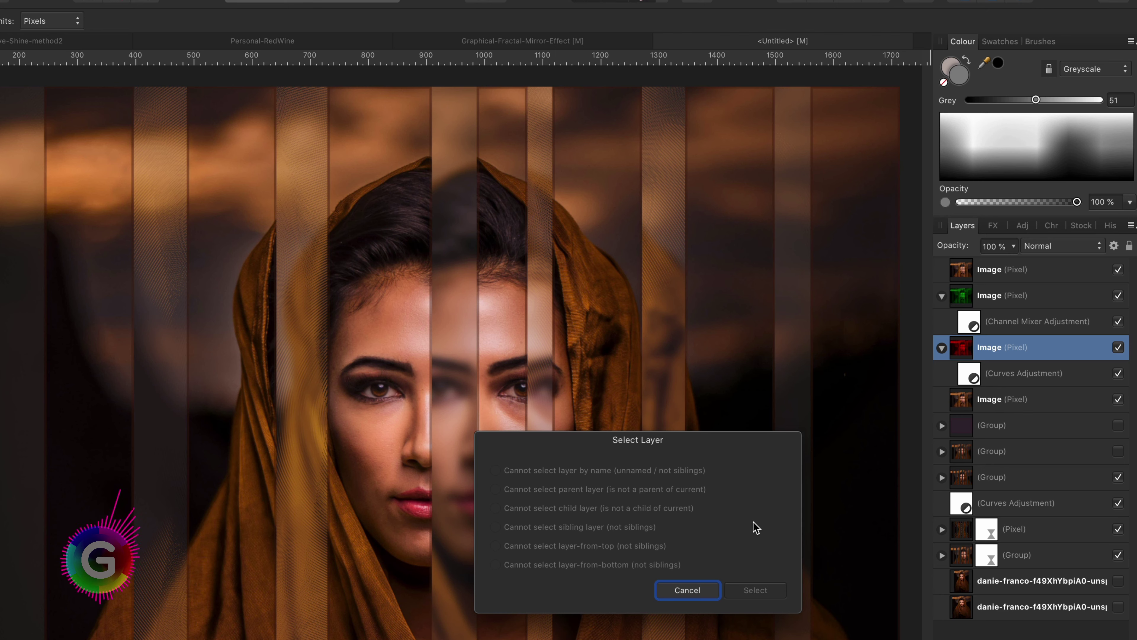
{"action": "left_click", "coordinate": [694, 590]}
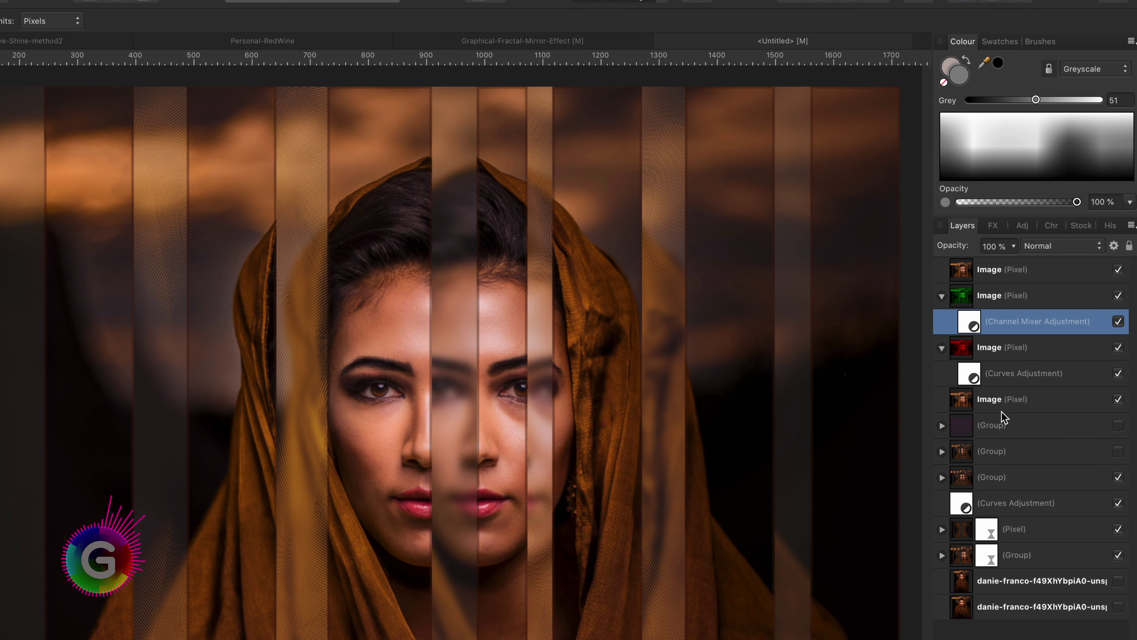
{"action": "left_click", "coordinate": [985, 294]}
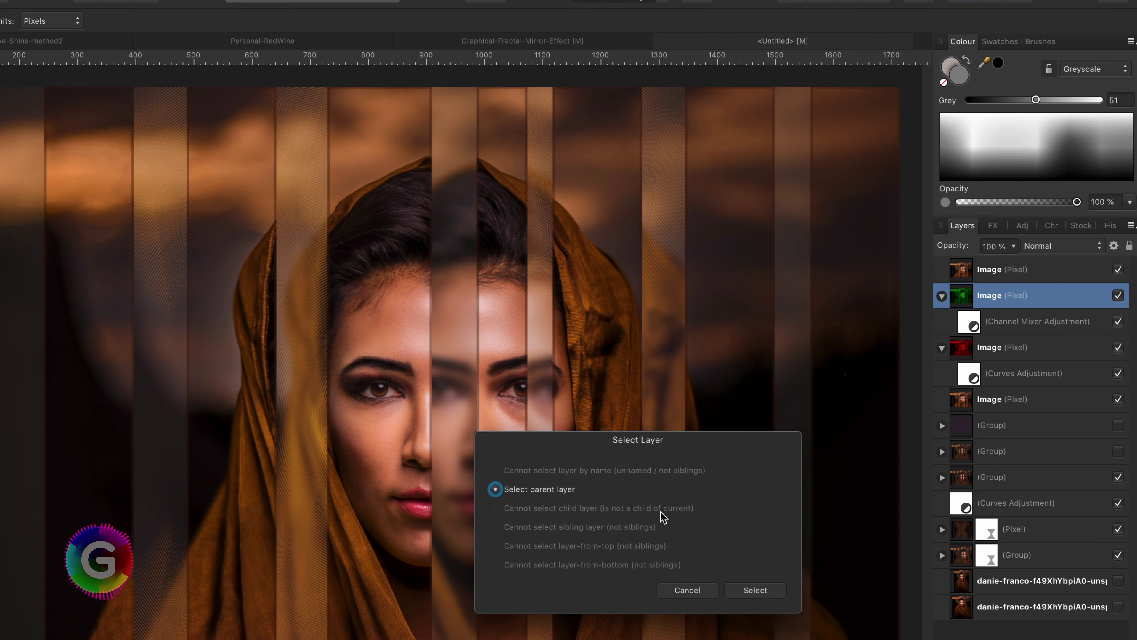
{"action": "left_click", "coordinate": [756, 591]}
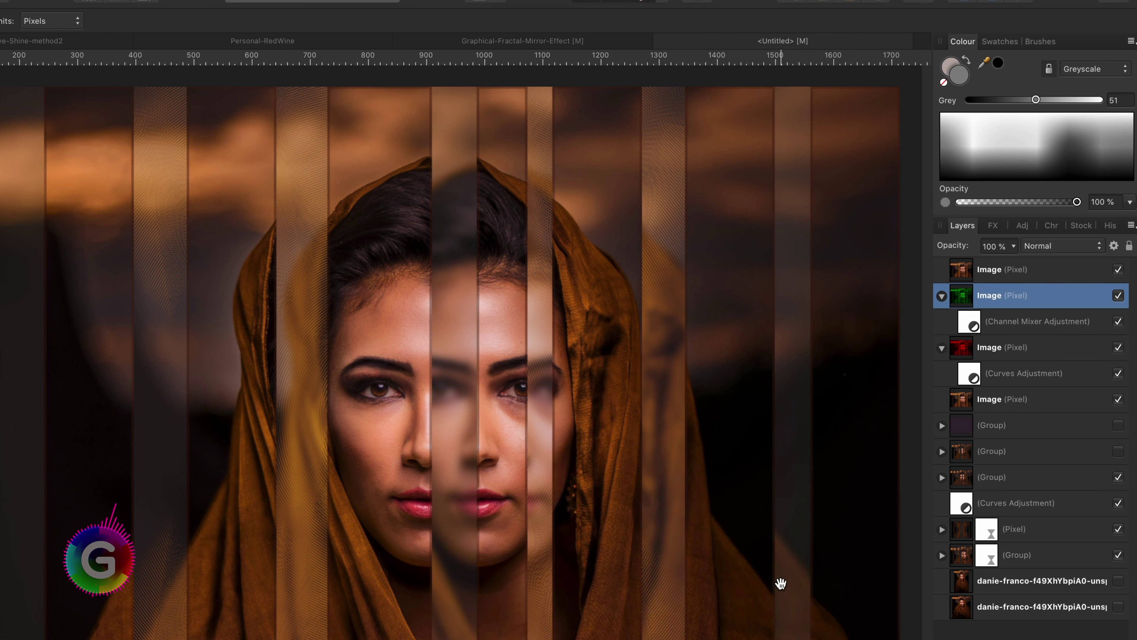
{"action": "left_click", "coordinate": [984, 344]}
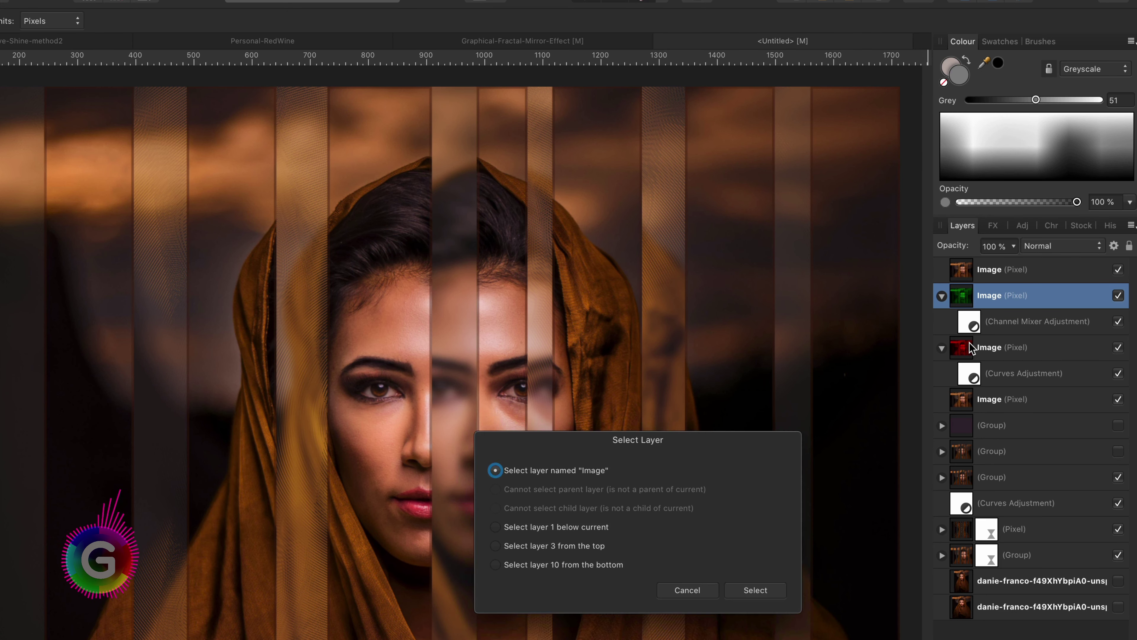
{"action": "left_click", "coordinate": [531, 527]}
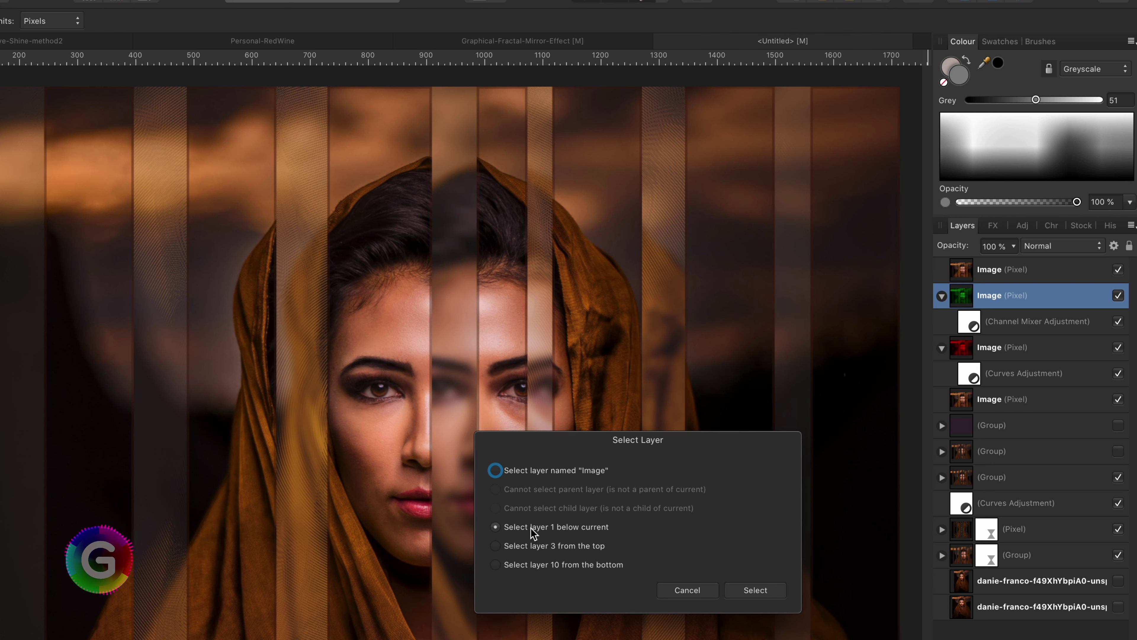
{"action": "left_click", "coordinate": [745, 594]}
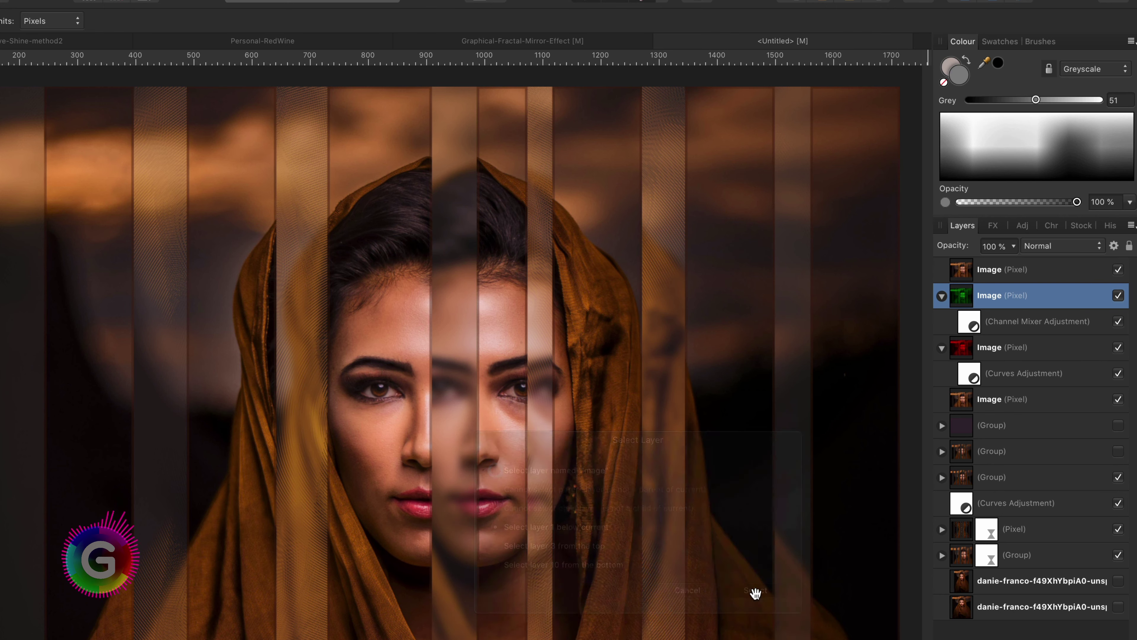
- Rename the red-tinted layer 'Red', then record selecting the green-tinted layer one above current
{"action": "double_click", "coordinate": [995, 348]}
{"action": "type", "text": "Red"}
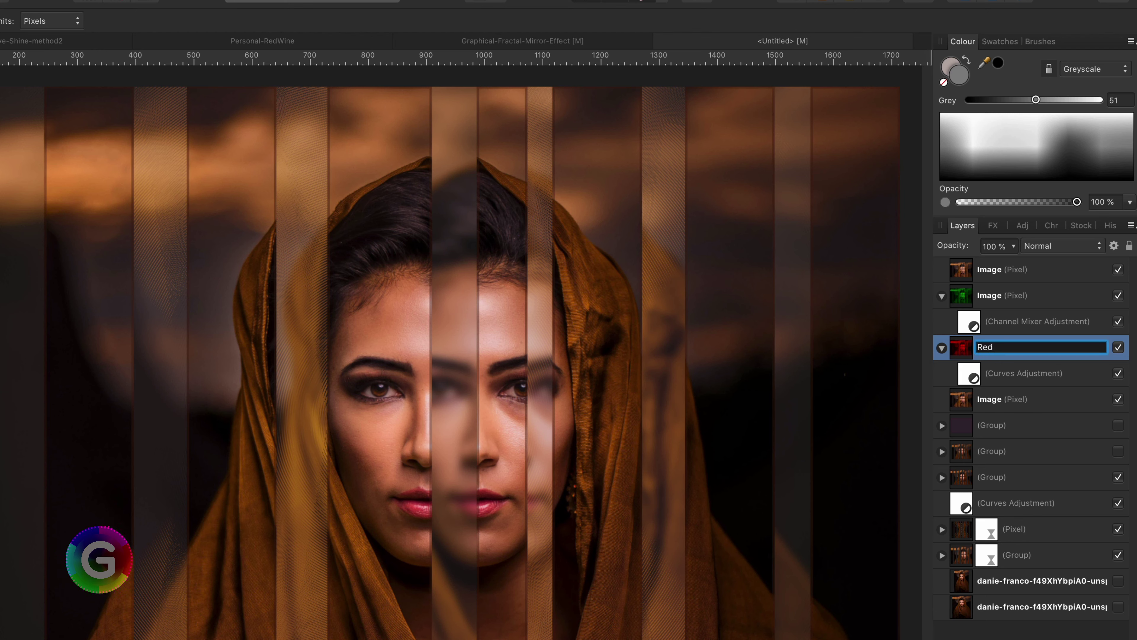
{"action": "key", "text": "Return"}
{"action": "left_click", "coordinate": [1001, 301]}
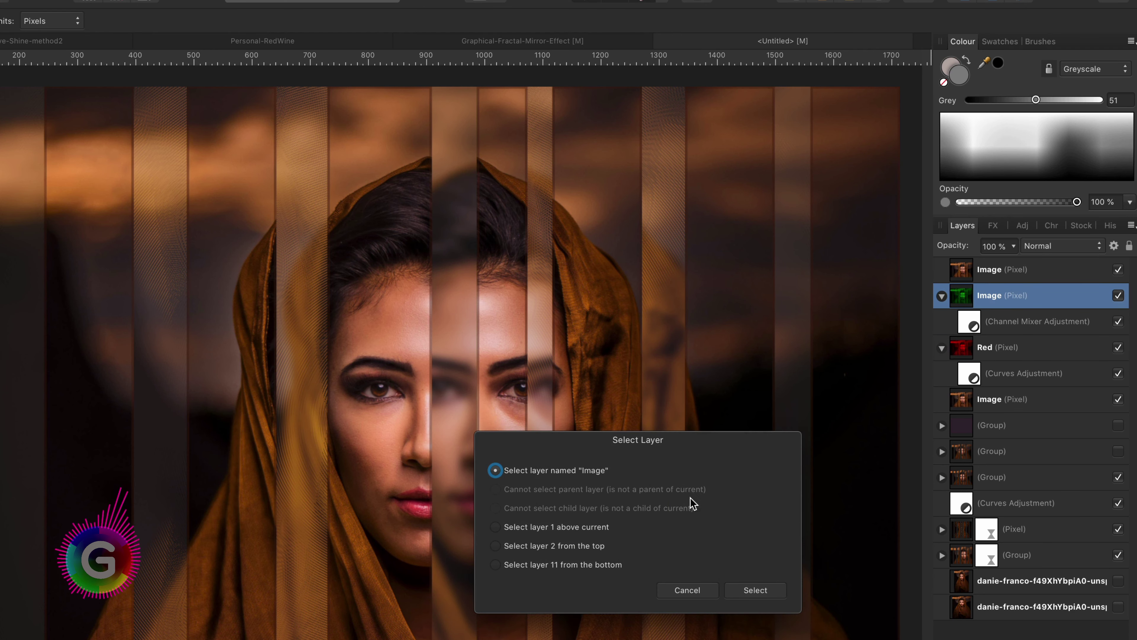
{"action": "left_click", "coordinate": [574, 527]}
{"action": "left_click", "coordinate": [739, 590]}
{"action": "double_click", "coordinate": [1002, 298]}
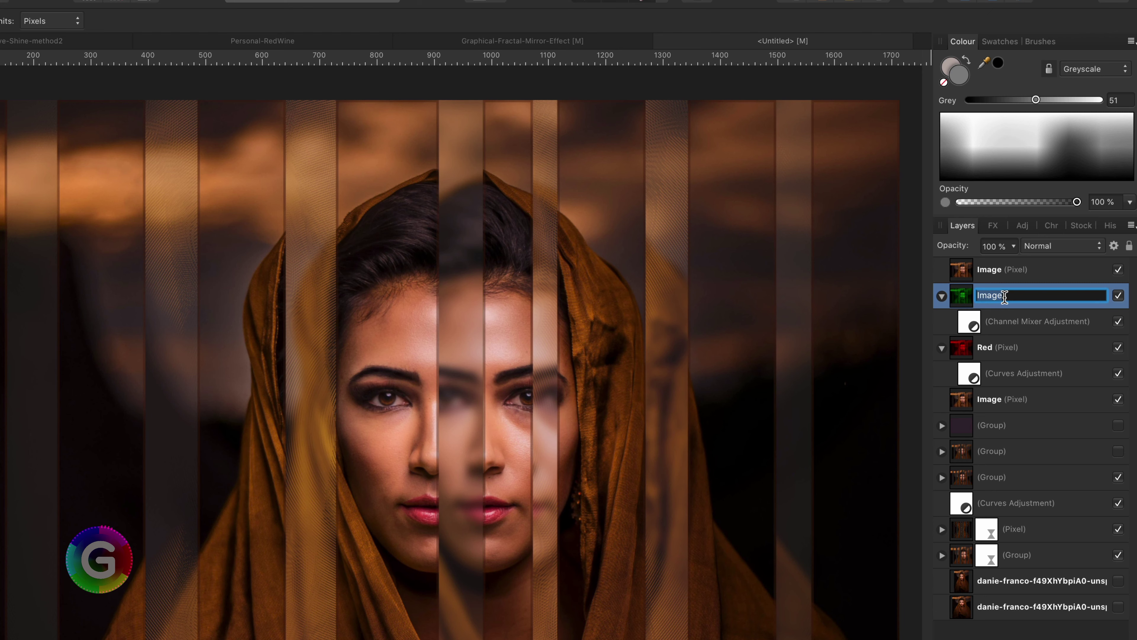
- Name the green layer 'Green' and record selecting the top Image layer one above current
{"action": "type", "text": "Green"}
{"action": "key", "text": "Return"}
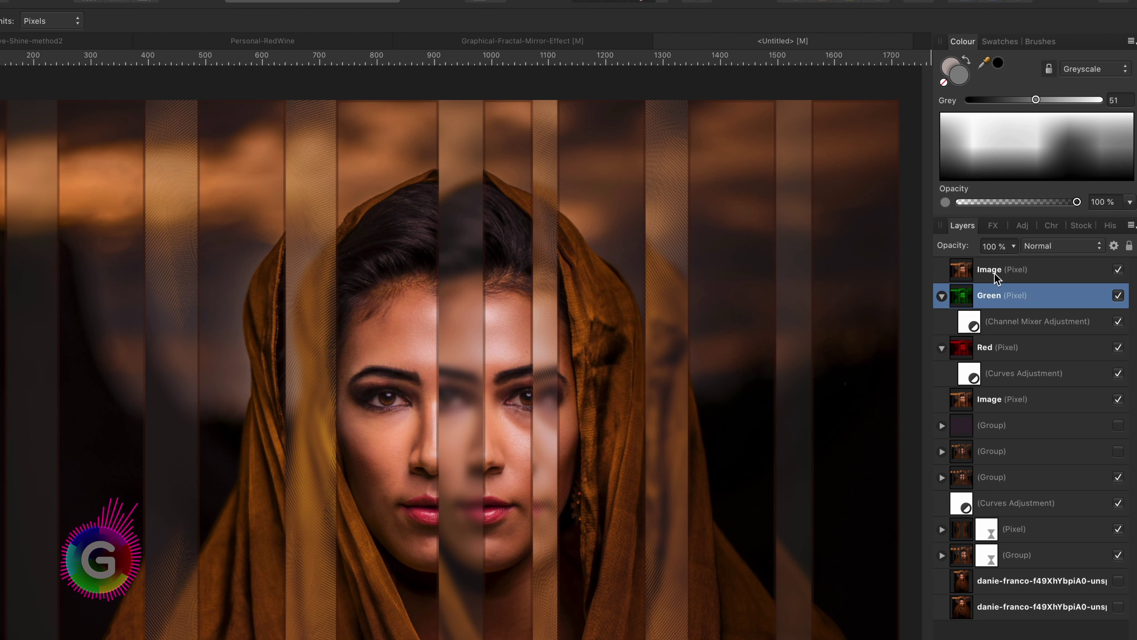
{"action": "left_click", "coordinate": [994, 272]}
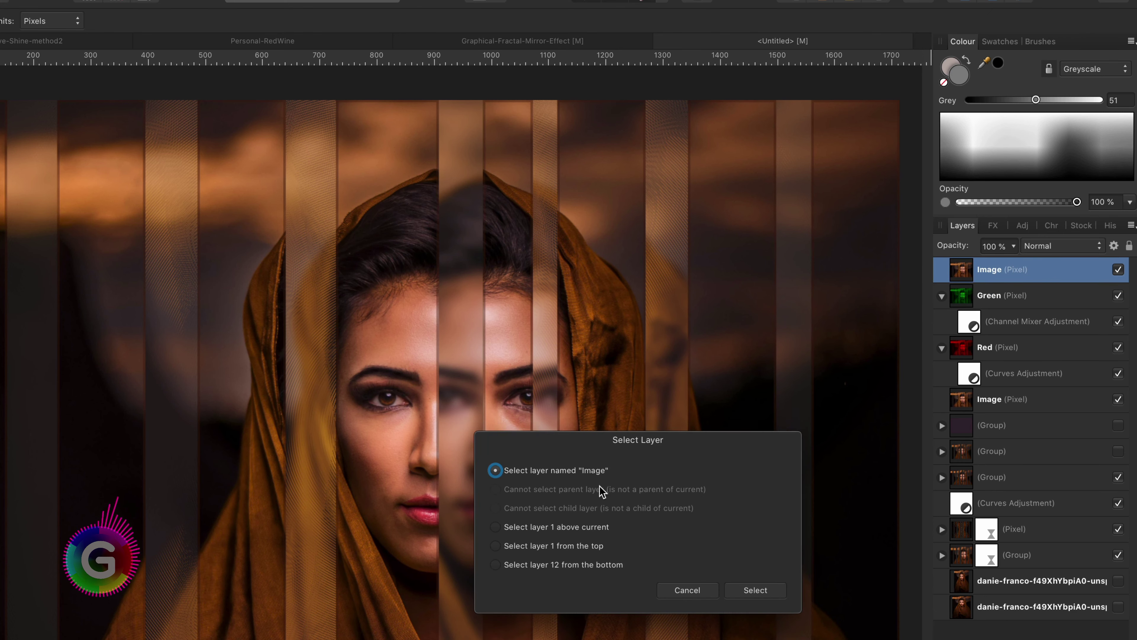
{"action": "left_click", "coordinate": [571, 528]}
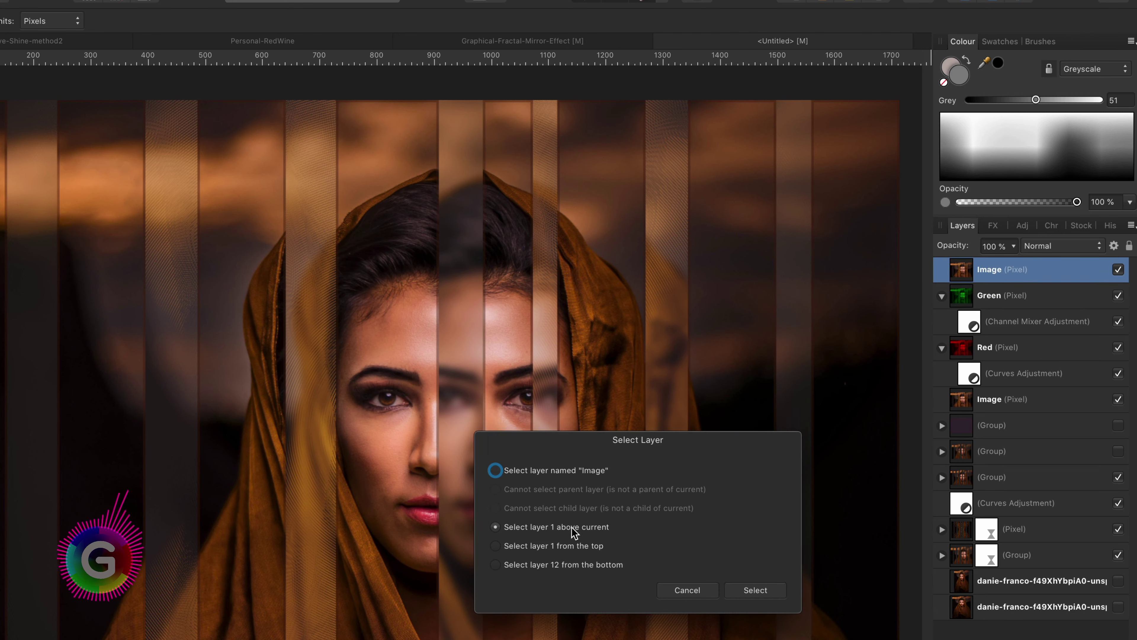
{"action": "left_click", "coordinate": [742, 593]}
- Zero the Channel Mixer's Red and Green outputs so only blue remains
{"action": "left_click", "coordinate": [743, 507]}
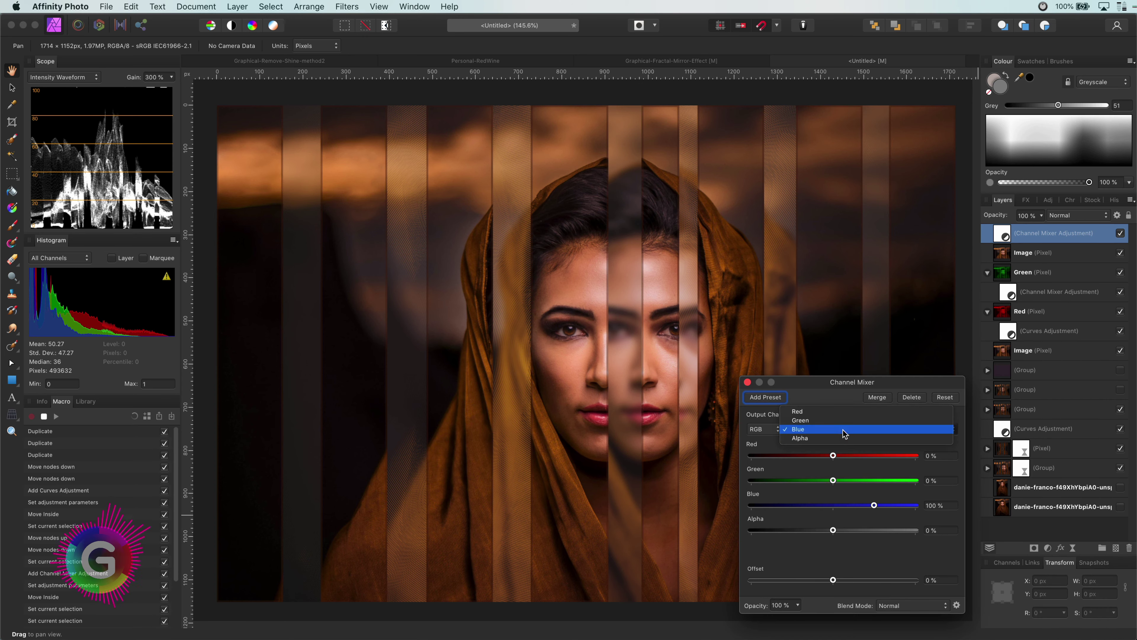
{"action": "left_click", "coordinate": [800, 419]}
{"action": "left_click", "coordinate": [871, 429]}
{"action": "left_click_drag", "start_coordinate": [874, 480], "coordinate": [833, 455]}
{"action": "left_click", "coordinate": [797, 411]}
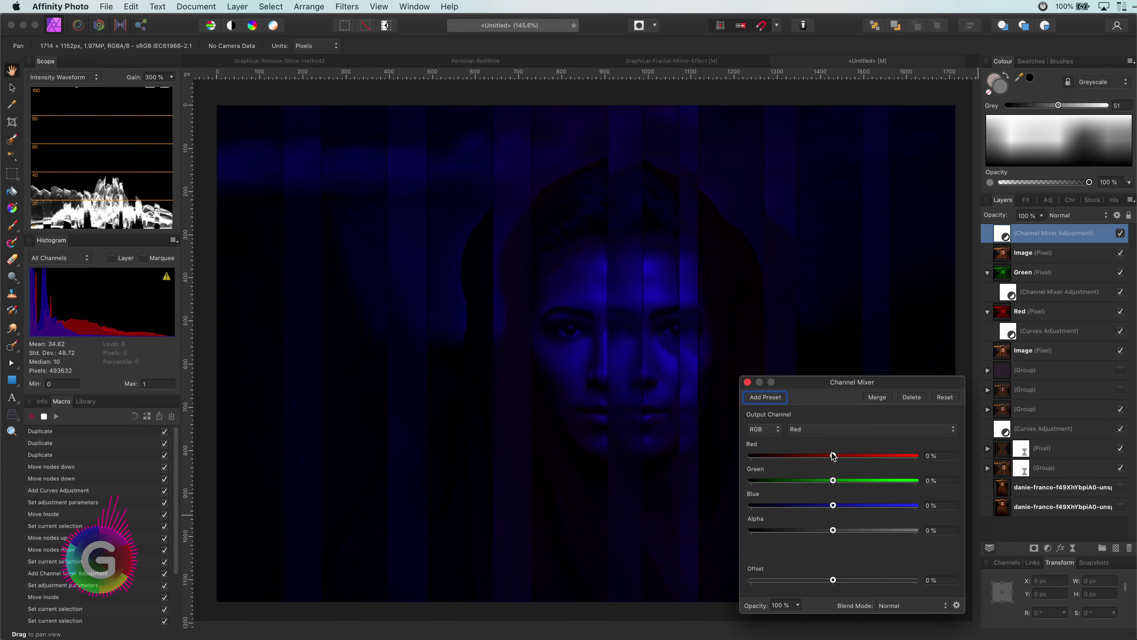
{"action": "left_click", "coordinate": [747, 382]}
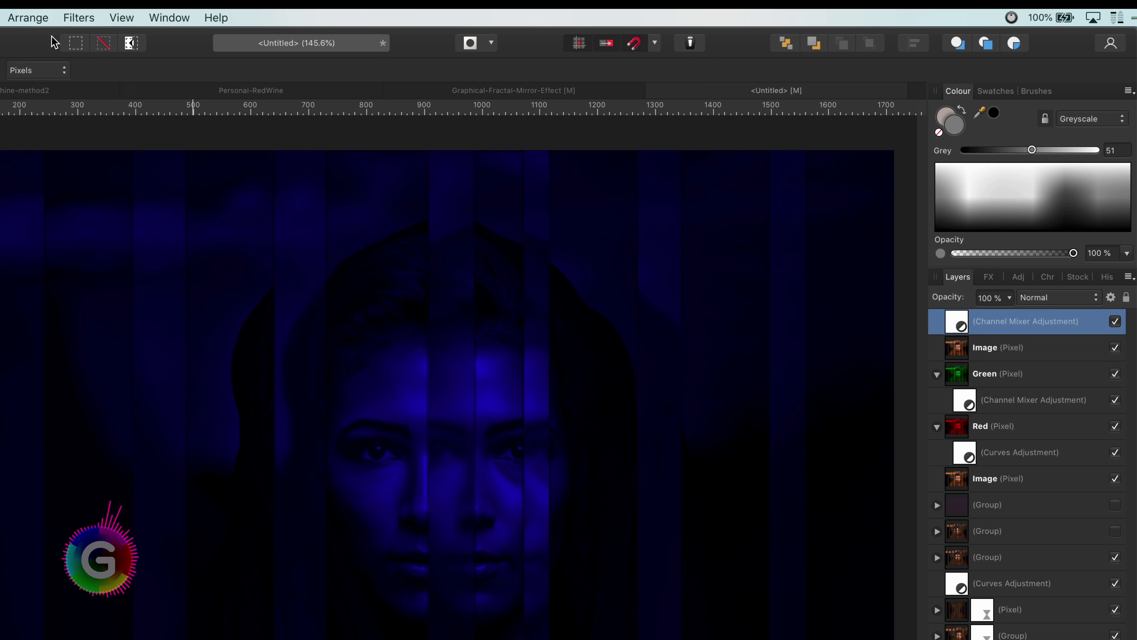
- Nest the Channel Mixer inside the top Image layer and rename that layer 'Blue'
{"action": "left_click", "coordinate": [28, 18]}
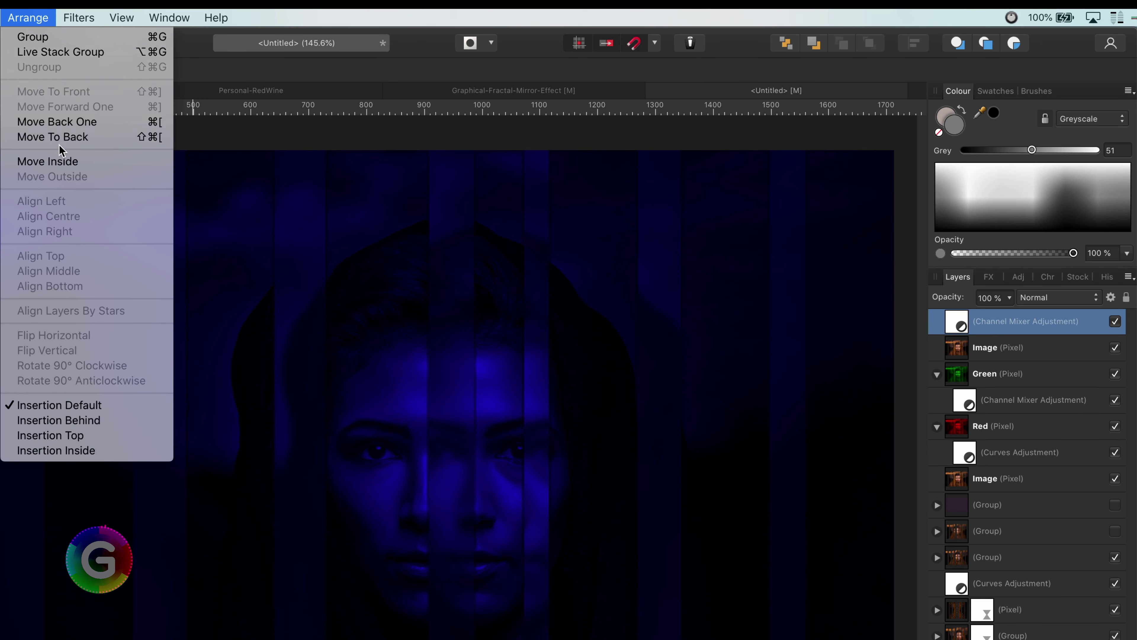
{"action": "left_click", "coordinate": [61, 162]}
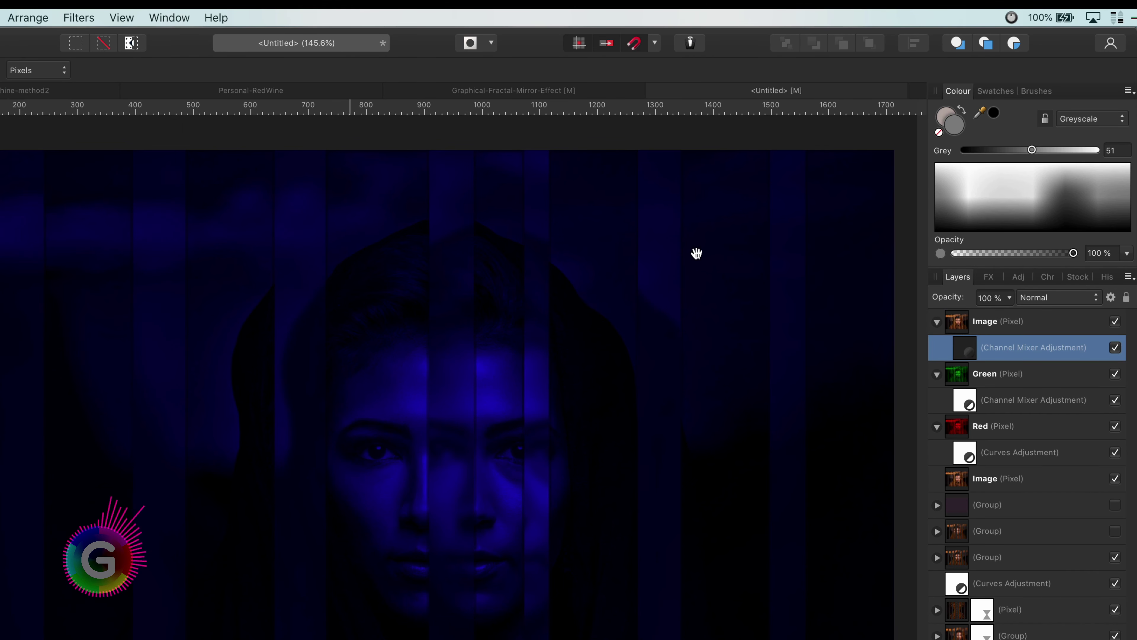
{"action": "left_click", "coordinate": [983, 323]}
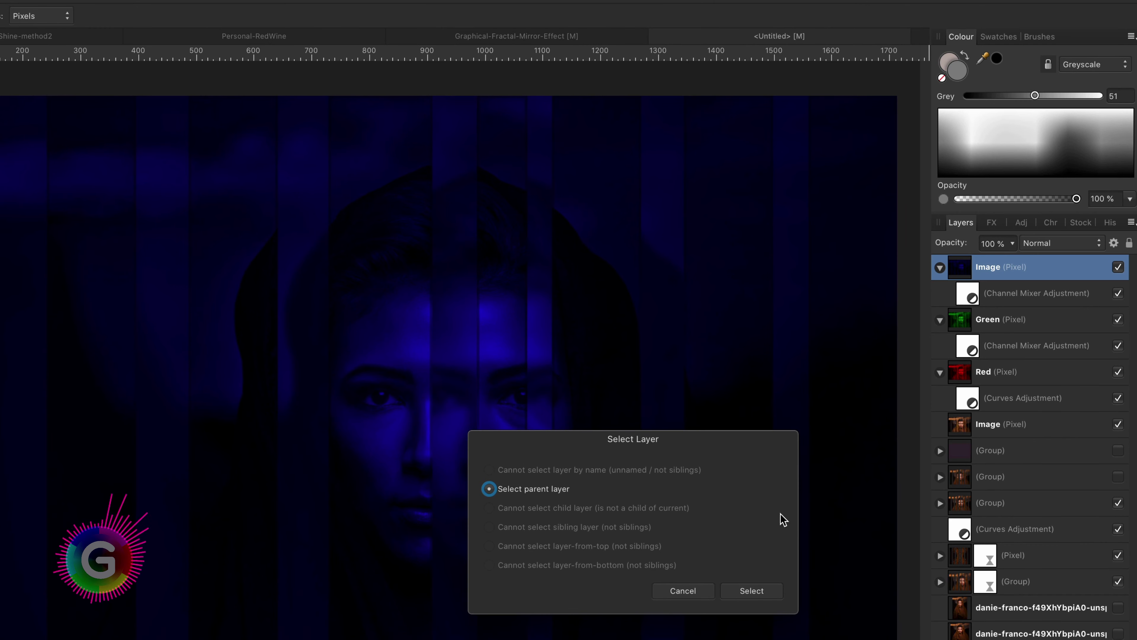
{"action": "left_click", "coordinate": [765, 594]}
{"action": "double_click", "coordinate": [1012, 268]}
{"action": "type", "text": "Blue"}
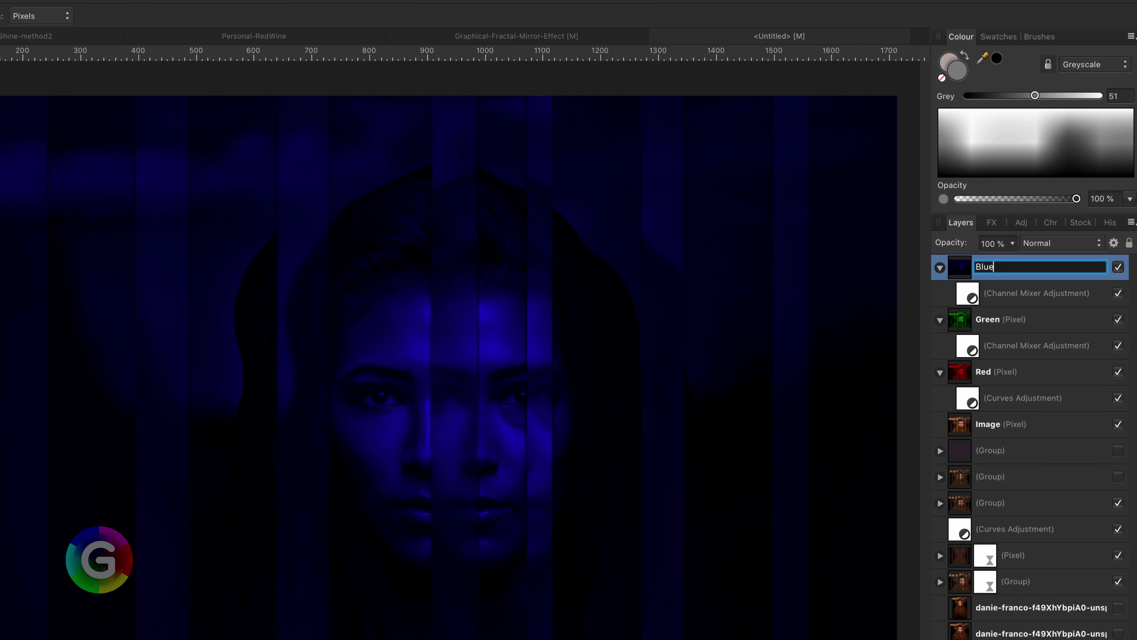
{"action": "key", "text": "Return"}
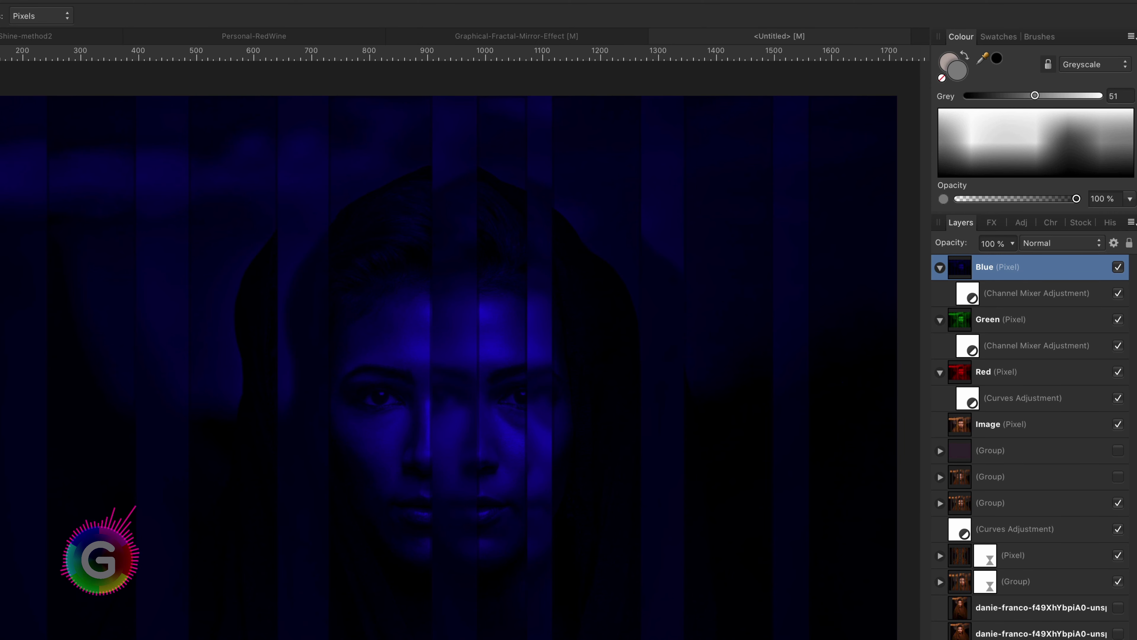
- Set Blue and Green to Add, recording Green's selection as one layer below current
{"action": "left_click", "coordinate": [1072, 244]}
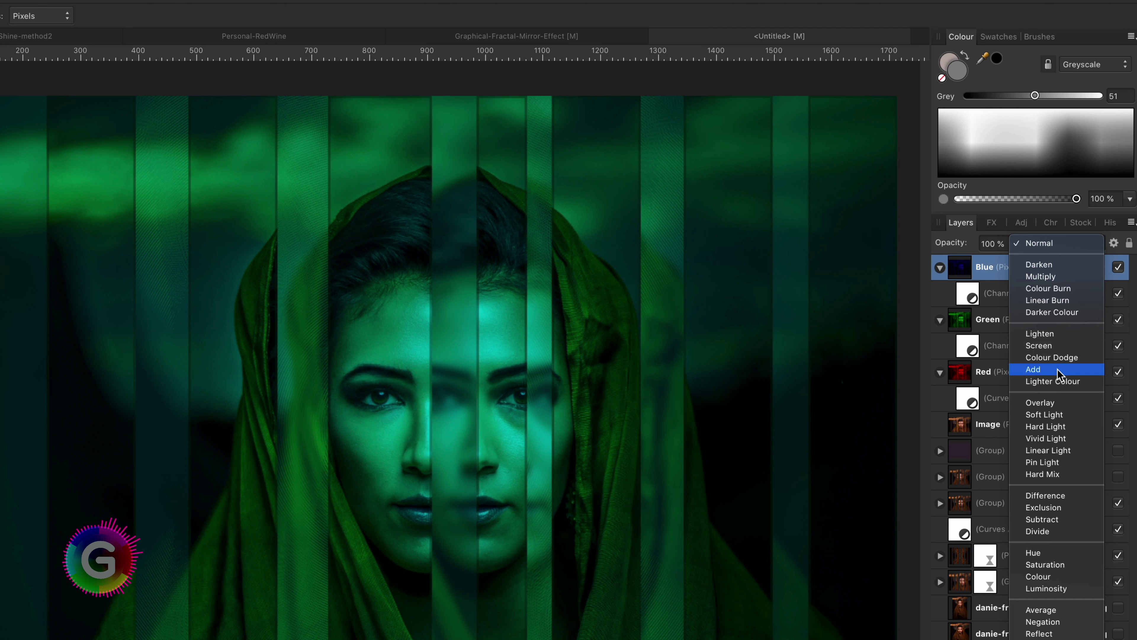
{"action": "left_click", "coordinate": [1057, 369]}
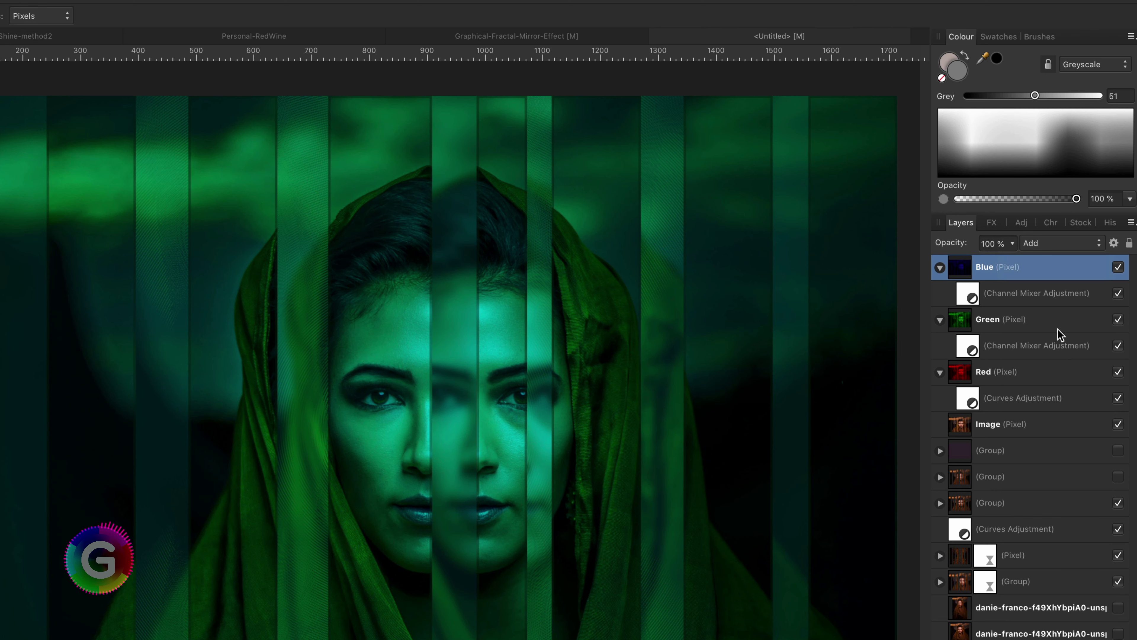
{"action": "left_click", "coordinate": [1015, 321]}
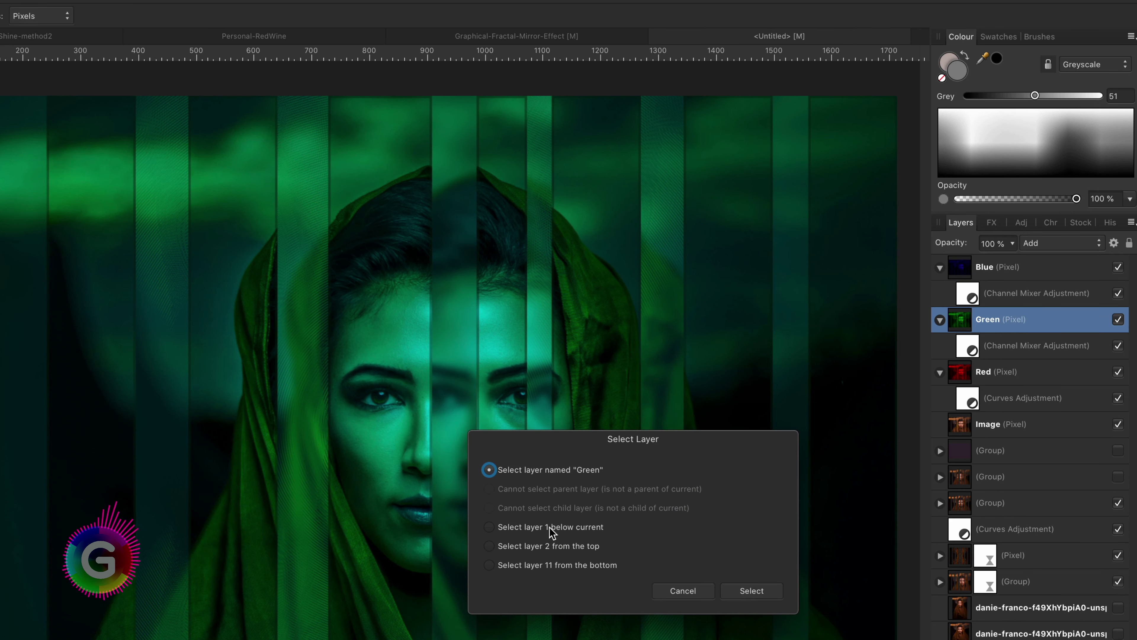
{"action": "left_click", "coordinate": [490, 527]}
{"action": "left_click", "coordinate": [780, 598]}
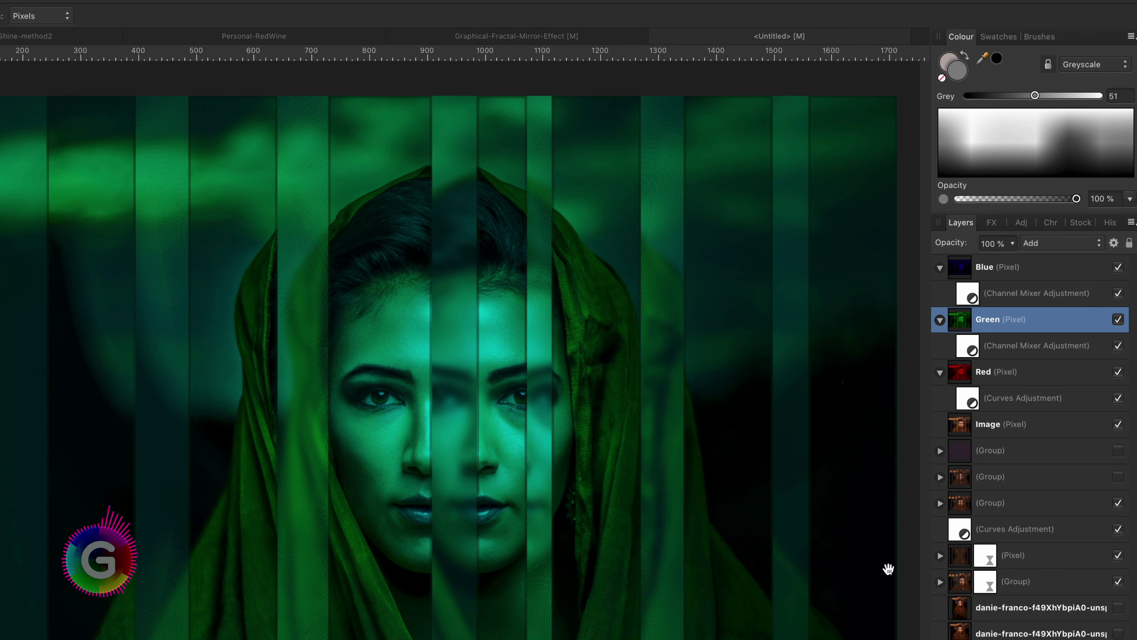
{"action": "left_click", "coordinate": [1050, 243]}
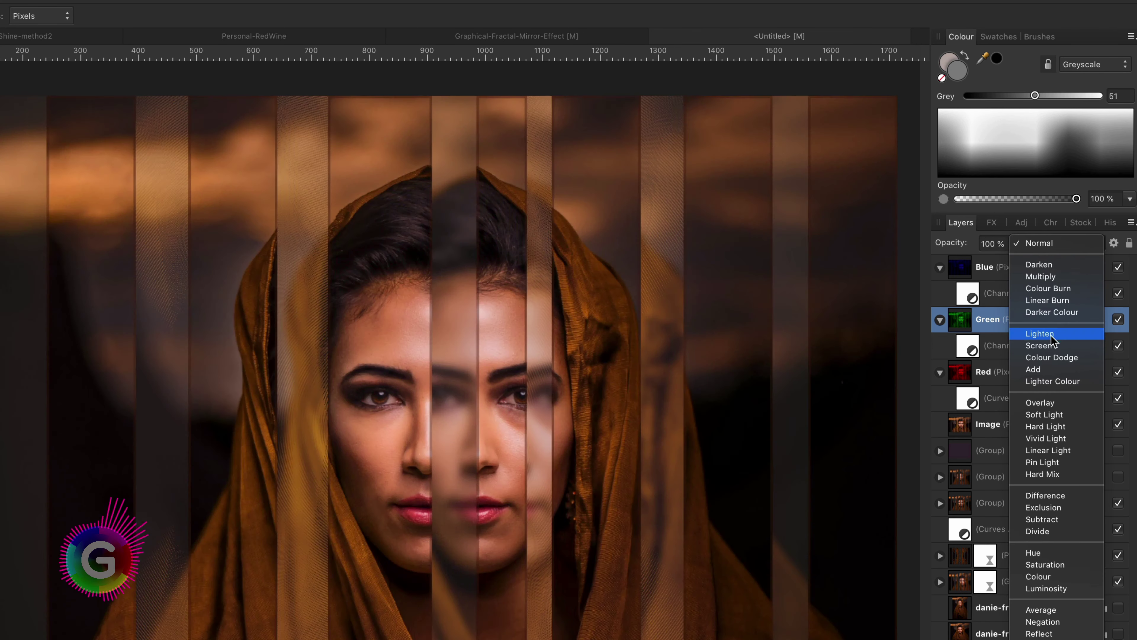
{"action": "left_click", "coordinate": [1064, 370]}
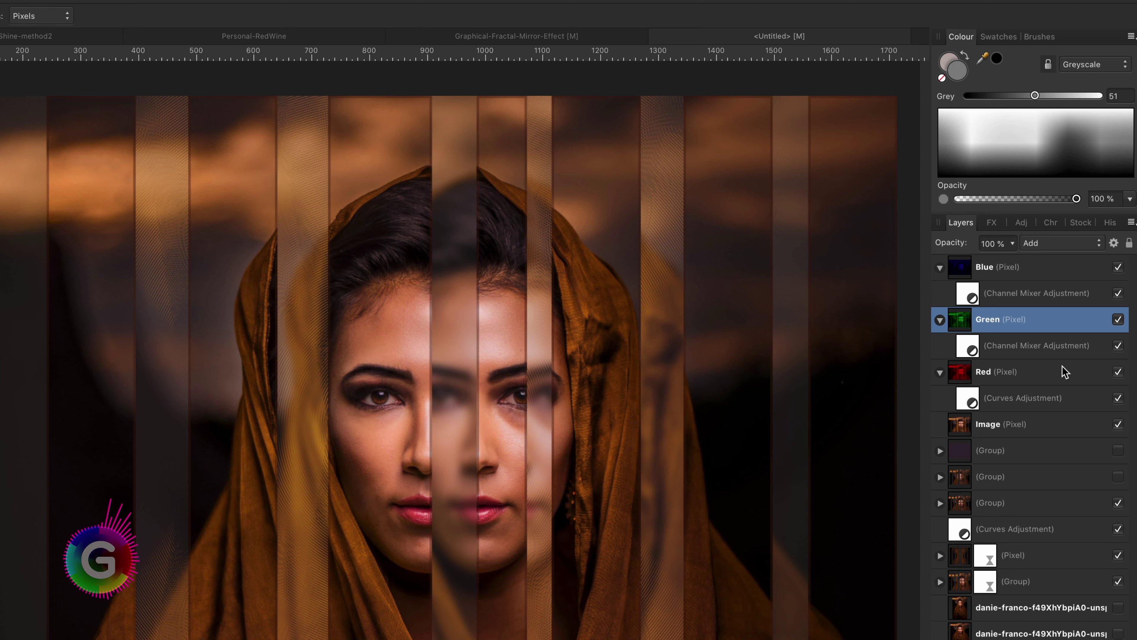
- Select the Red pixel layer to bring up the macro's Select Layer dialog
{"action": "left_click", "coordinate": [1014, 372]}
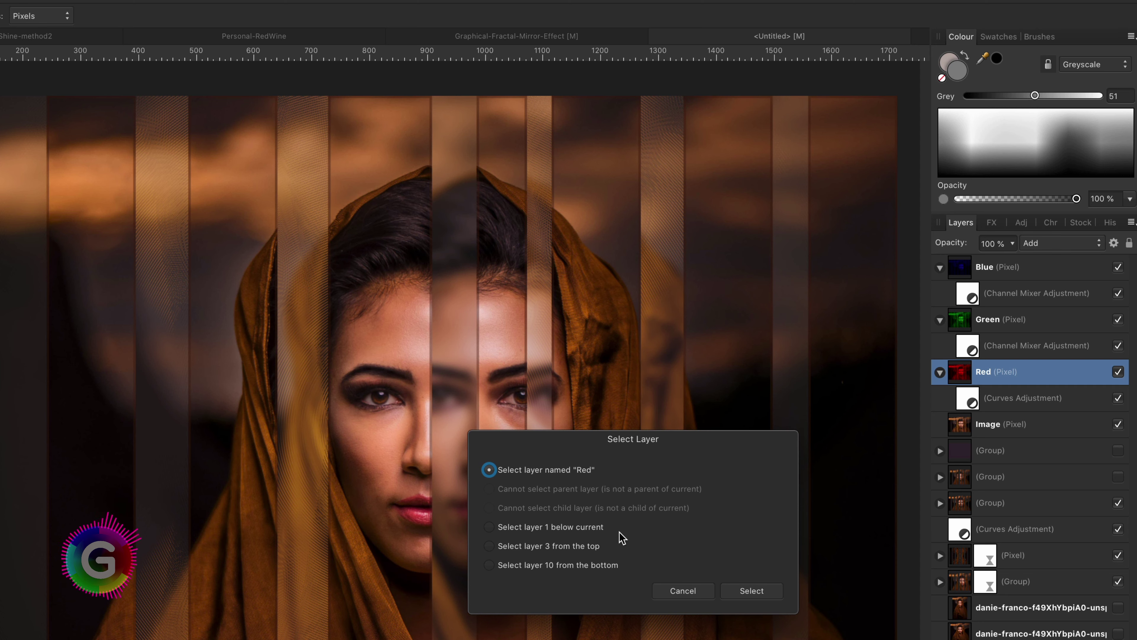
- Record the Red selection as one layer below current and group it with Ctrl+G
{"action": "left_click", "coordinate": [489, 527]}
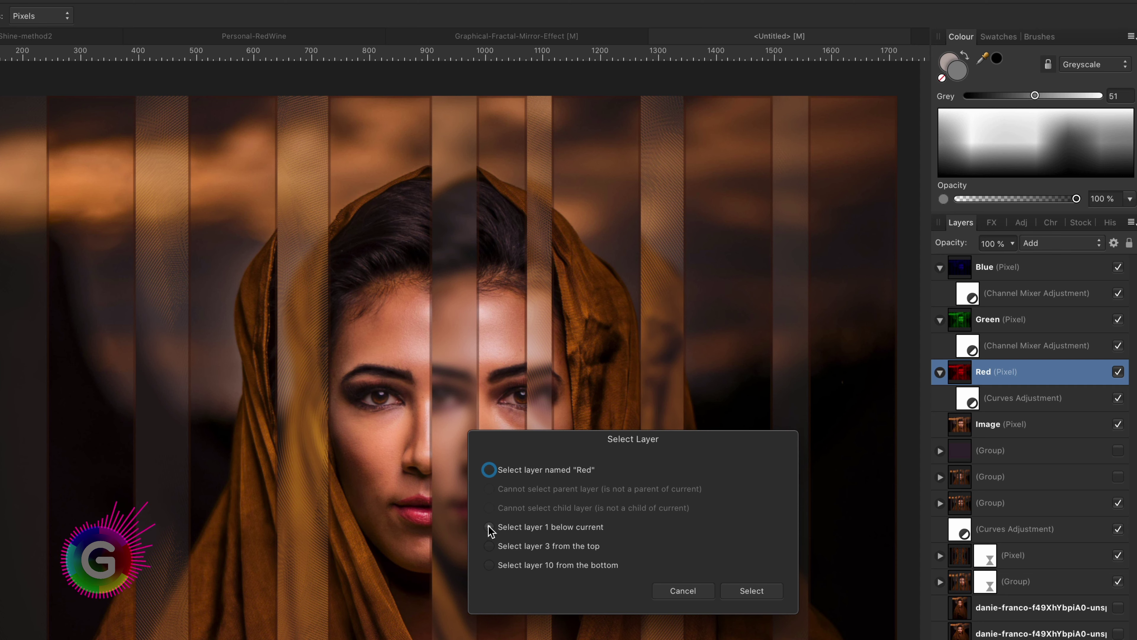
{"action": "left_click", "coordinate": [743, 593]}
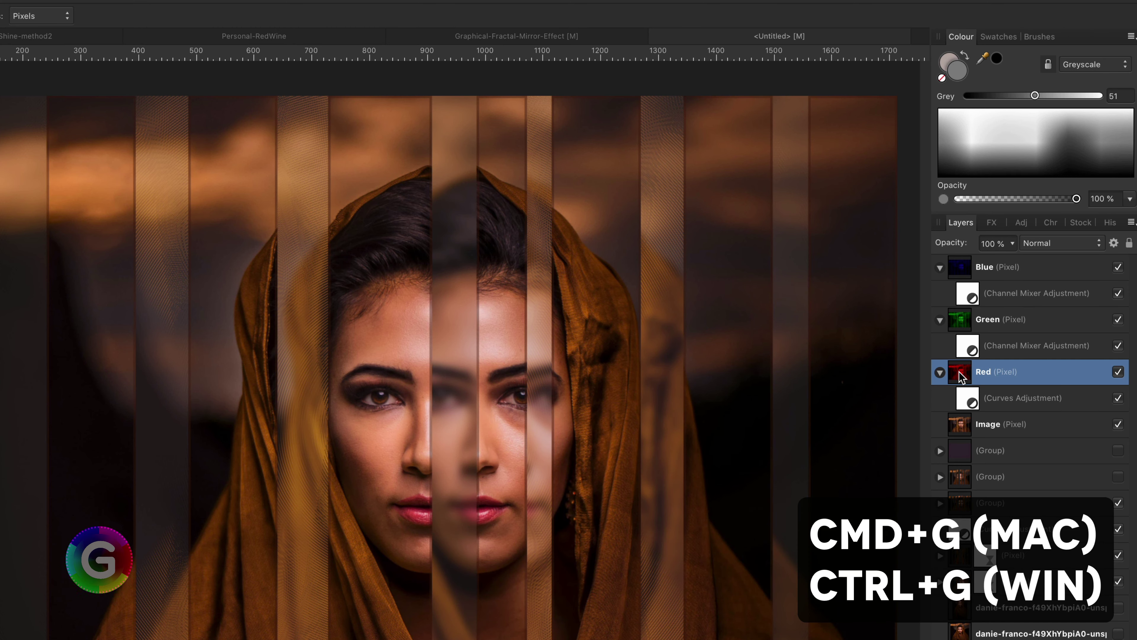
{"action": "key", "text": "ctrl+g"}
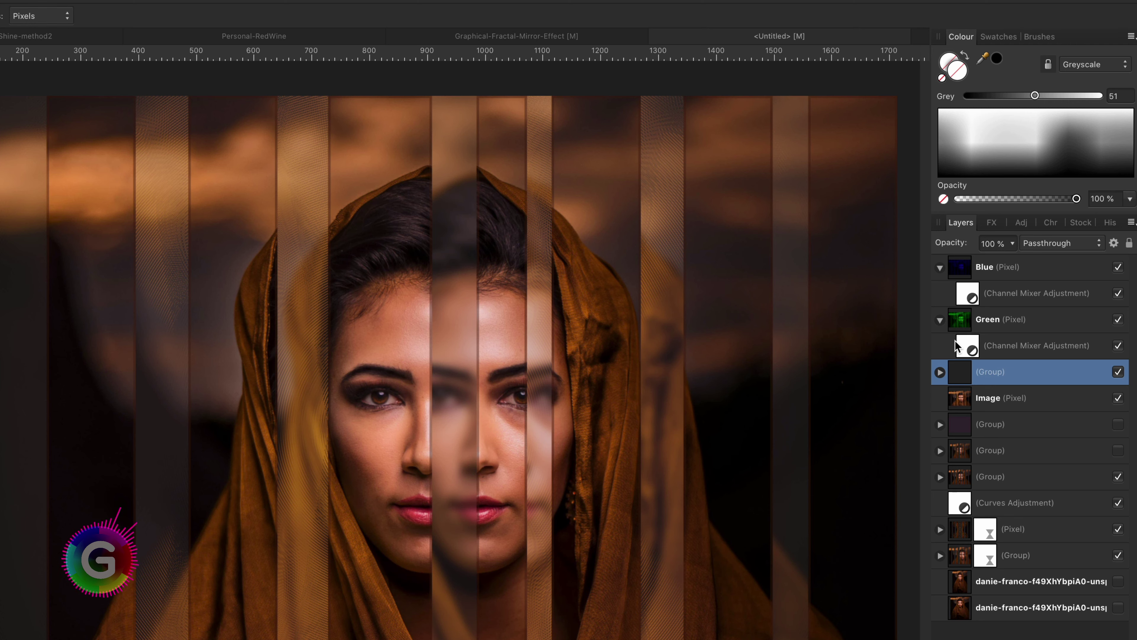
- Select Green as one layer above current and move it inside the Red group
{"action": "left_click", "coordinate": [957, 345]}
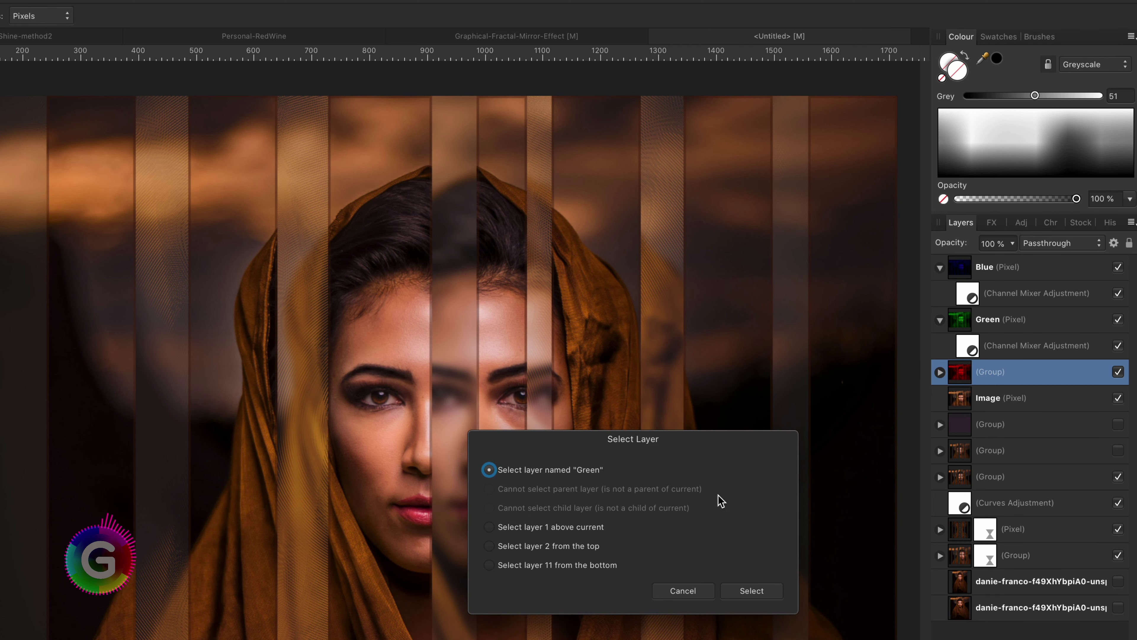
{"action": "left_click", "coordinate": [597, 529]}
{"action": "left_click", "coordinate": [761, 599]}
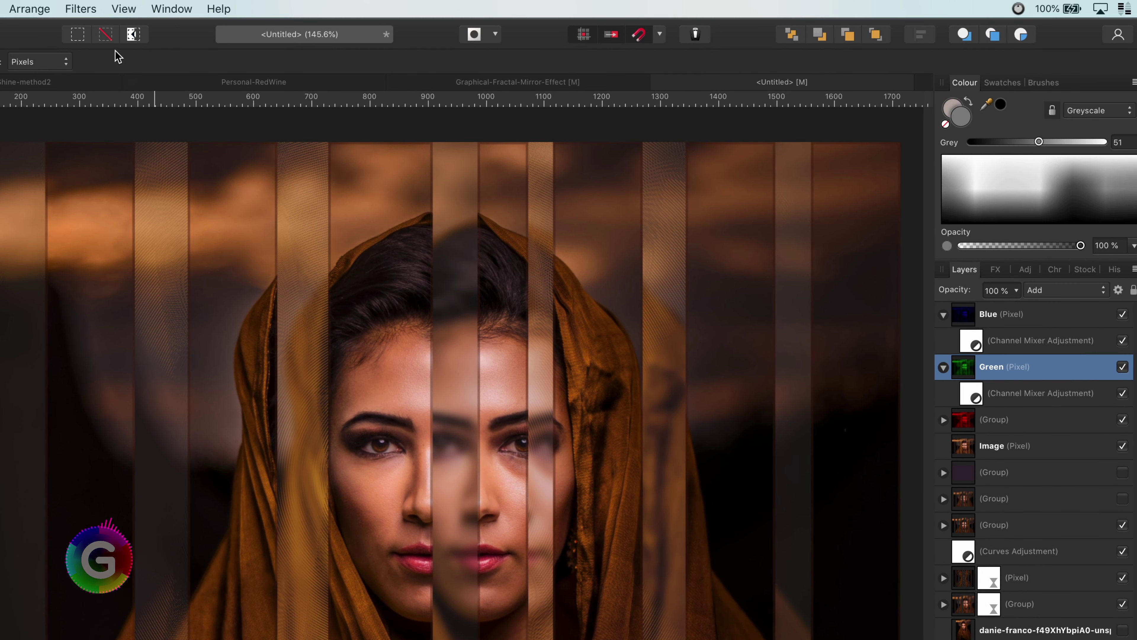
{"action": "left_click", "coordinate": [30, 8]}
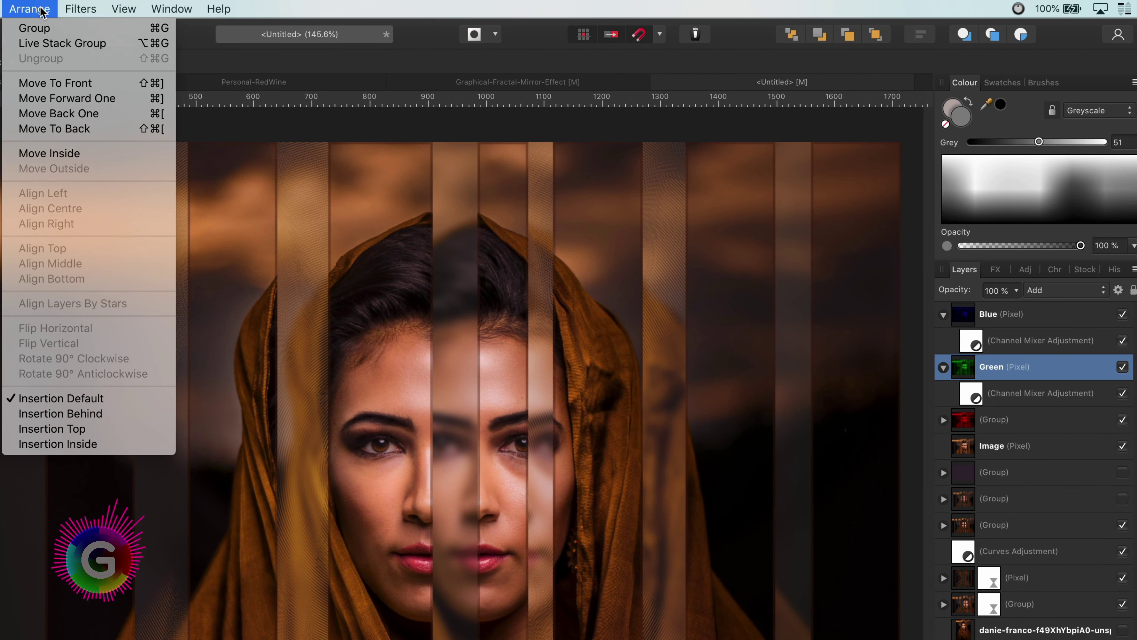
{"action": "key", "text": "Return"}
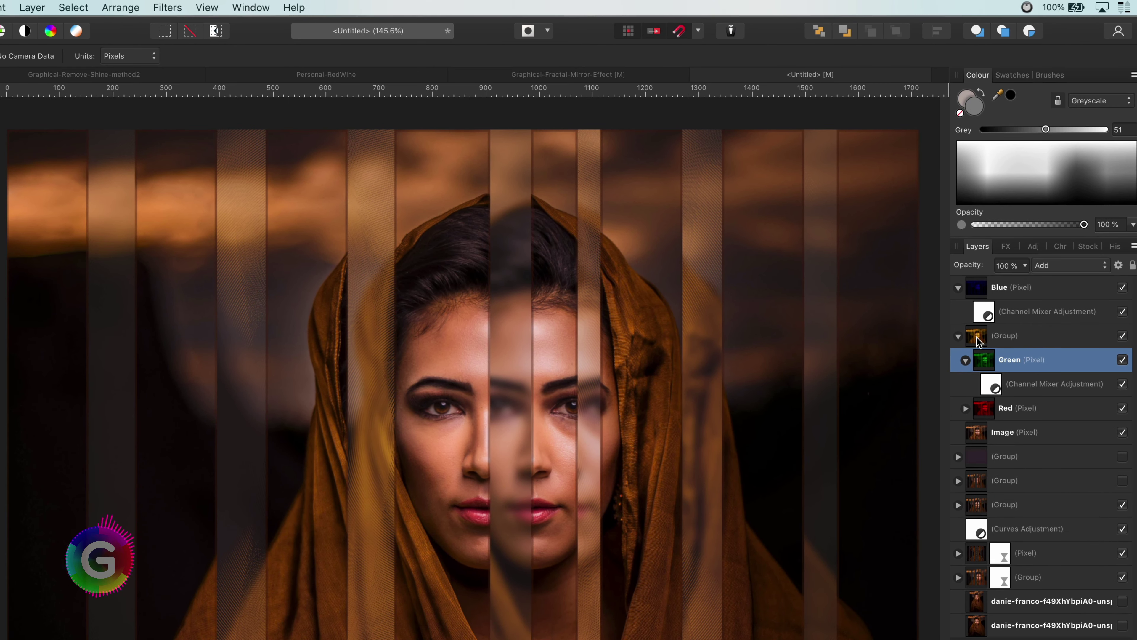
- Record selecting the parent group, then select the layer named Blue
{"action": "left_click", "coordinate": [963, 368]}
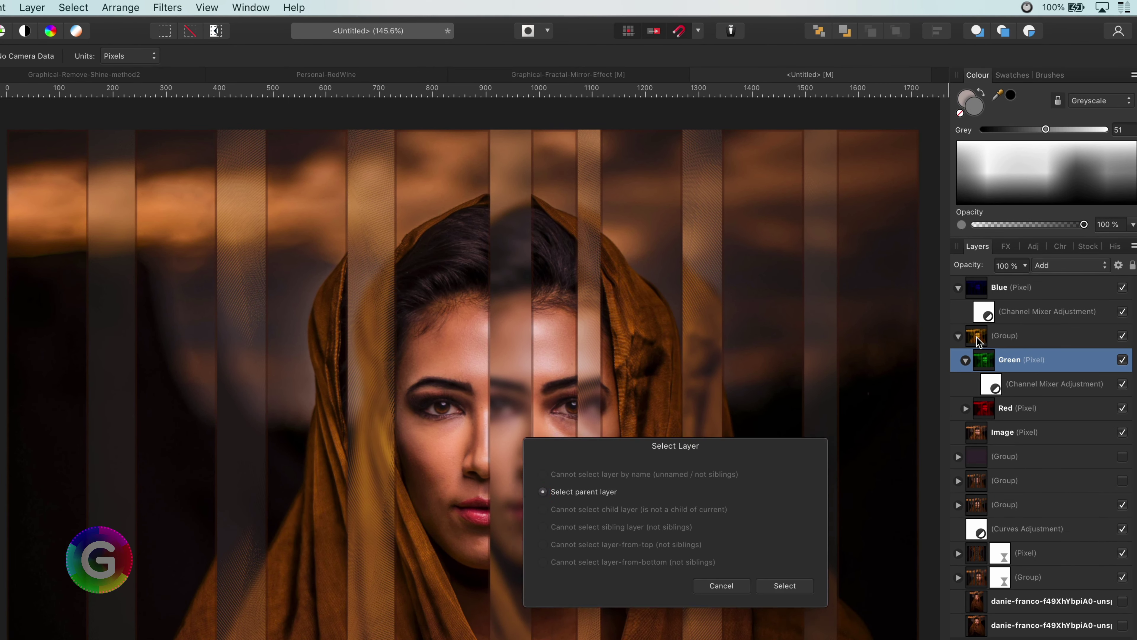
{"action": "left_click", "coordinate": [785, 586]}
{"action": "left_click", "coordinate": [981, 294]}
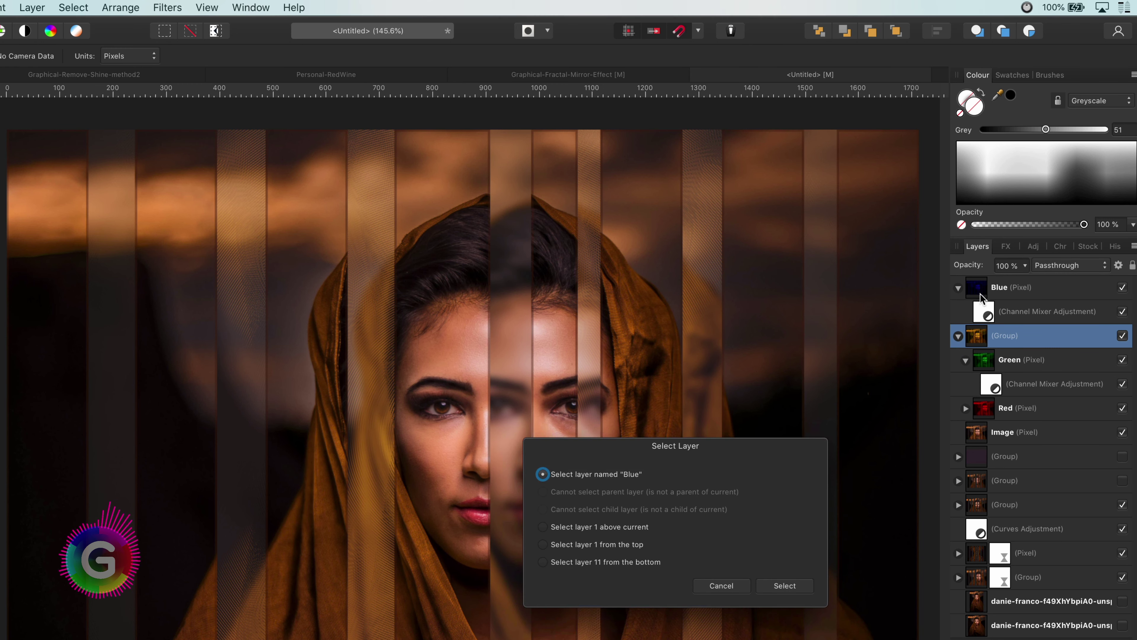
{"action": "key", "text": "Return"}
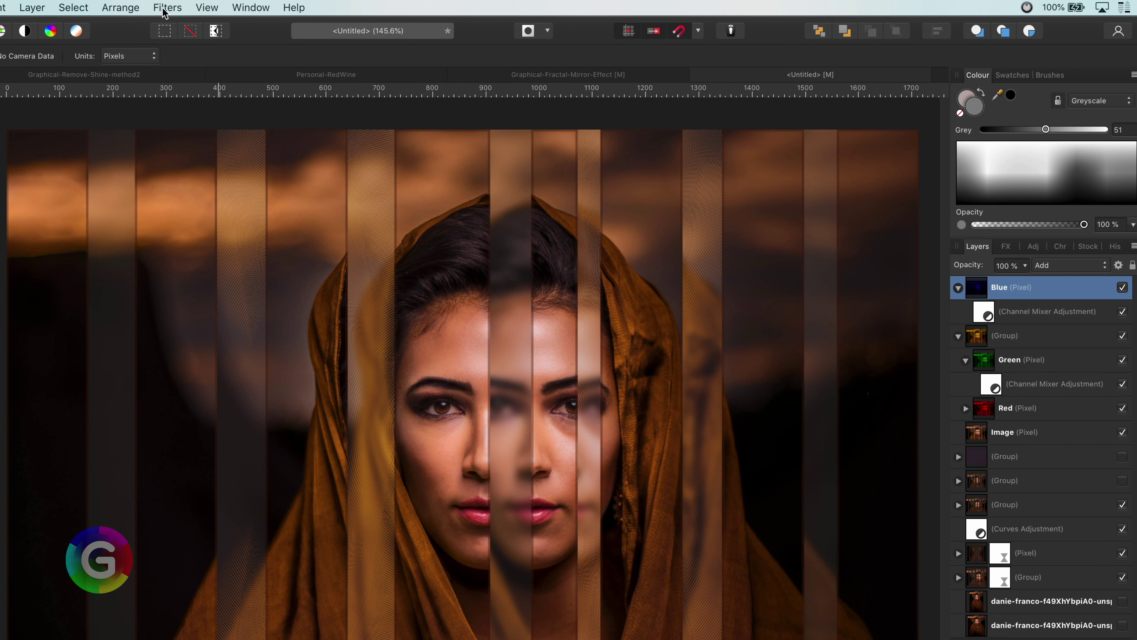
- Move Blue inside the group and record reselecting the parent group
{"action": "left_click", "coordinate": [121, 8]}
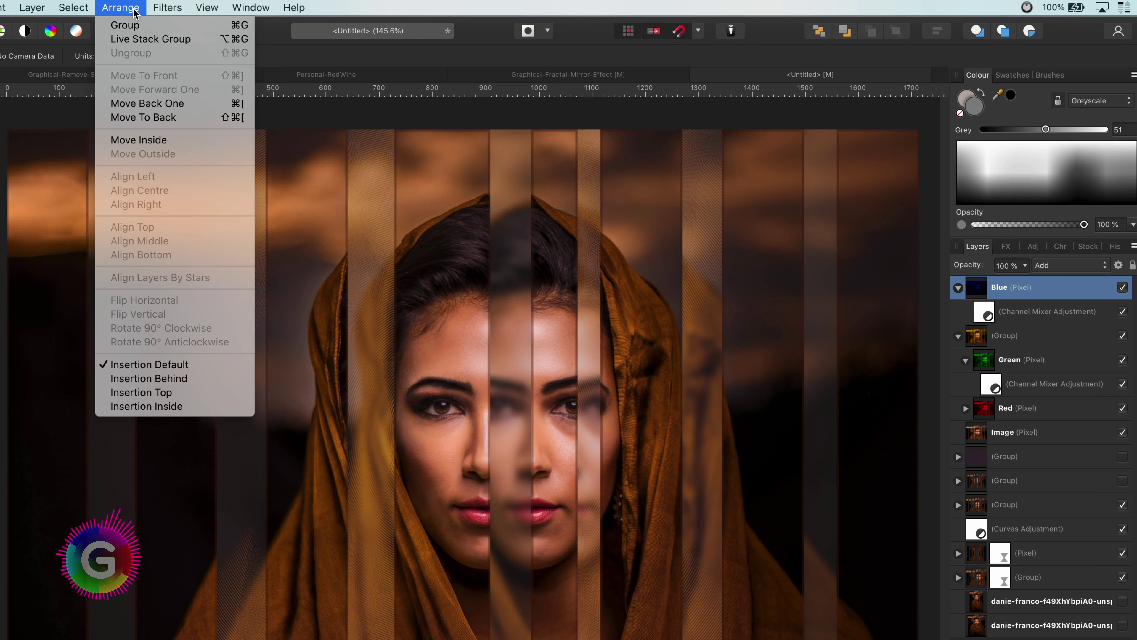
{"action": "left_click", "coordinate": [157, 137]}
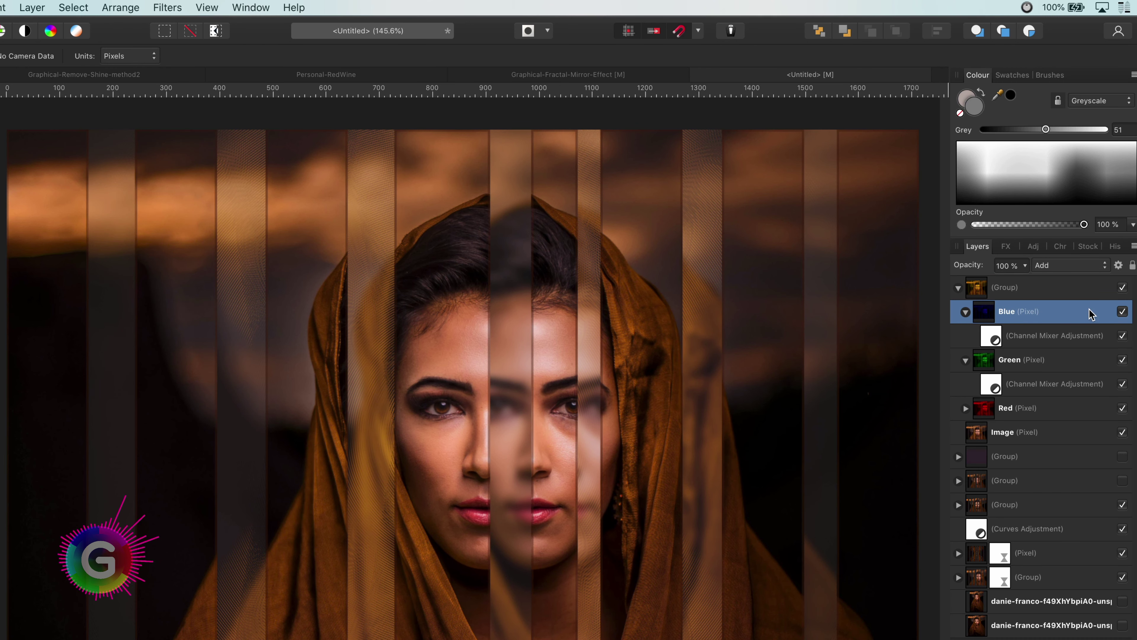
{"action": "left_click", "coordinate": [1001, 291]}
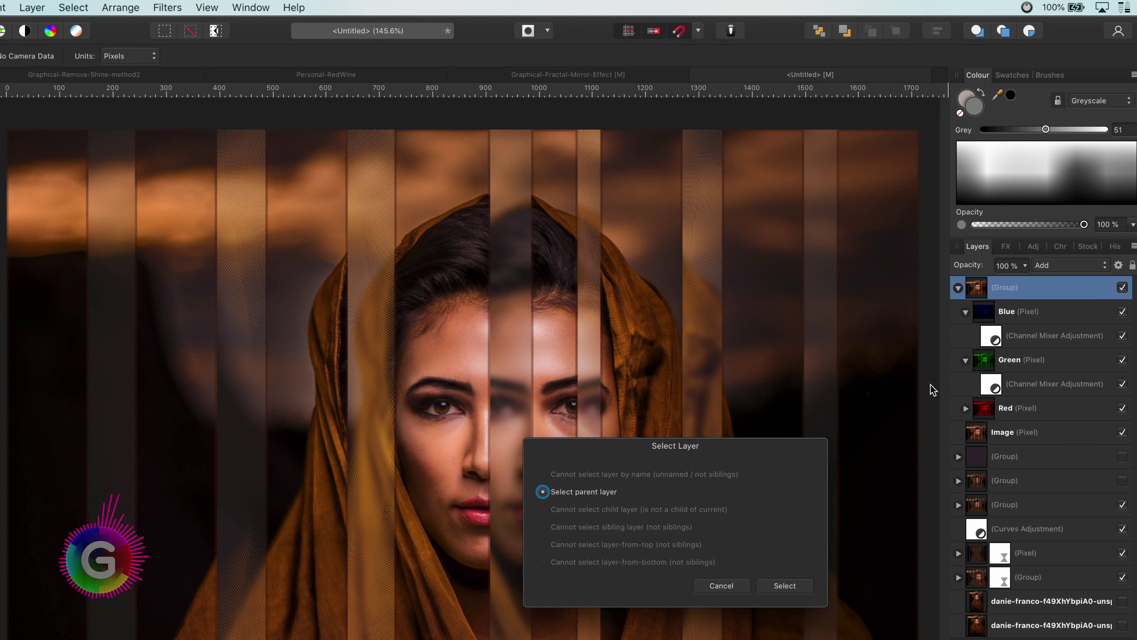
{"action": "left_click", "coordinate": [784, 584]}
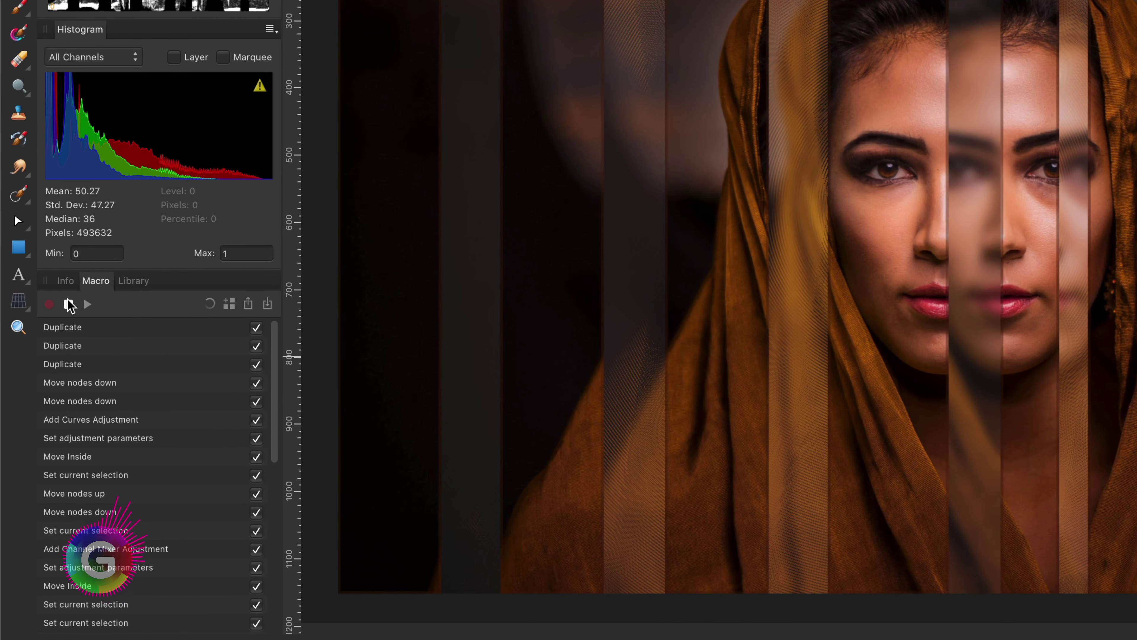
- Stop recording, play the macro on the Image layer, and expand the new group
{"action": "left_click", "coordinate": [69, 305]}
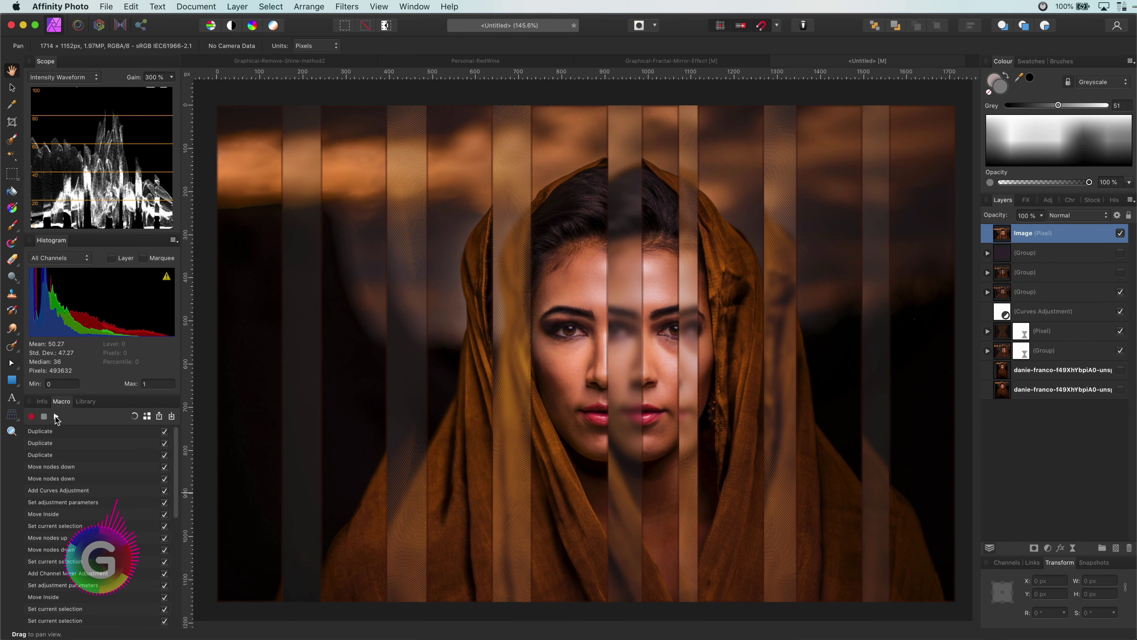
{"action": "left_click", "coordinate": [56, 416]}
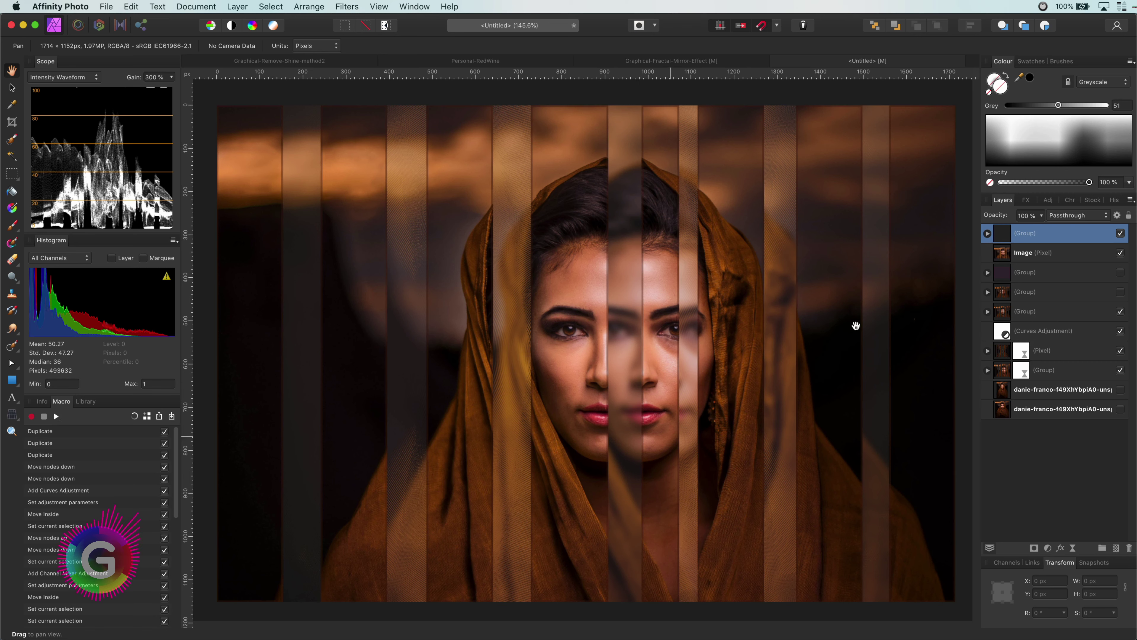
{"action": "left_click", "coordinate": [988, 233]}
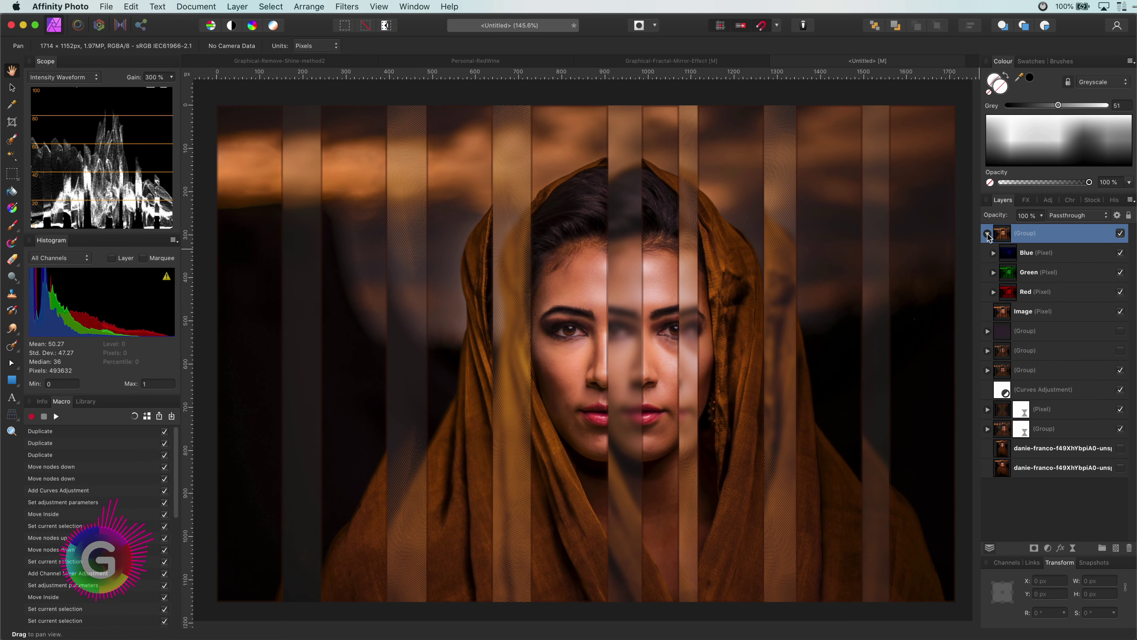
- Toggle the Blue and Green layers' visibility off and back on to check the result
{"action": "left_click", "coordinate": [1121, 253]}
{"action": "left_click", "coordinate": [1120, 253]}
{"action": "left_click", "coordinate": [1121, 273]}
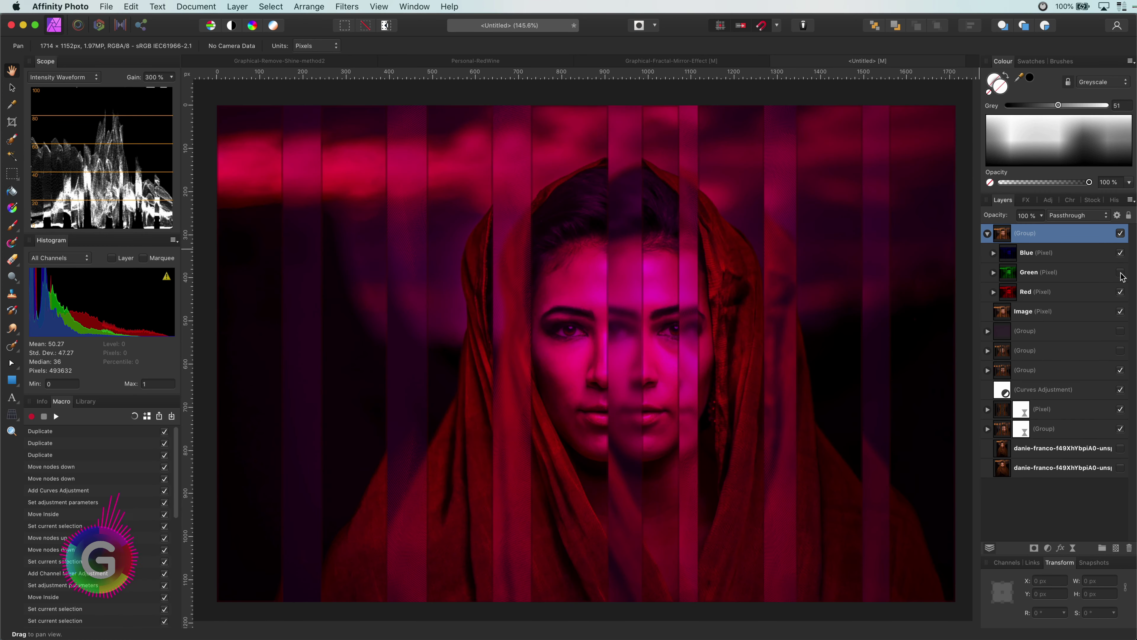
{"action": "left_click", "coordinate": [1120, 272]}
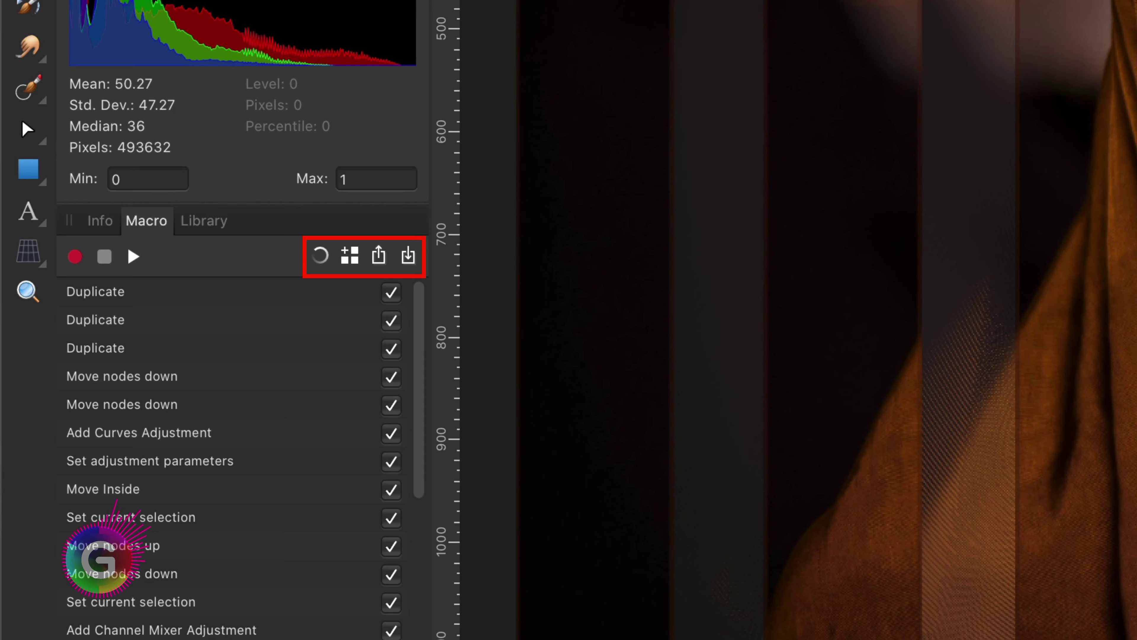